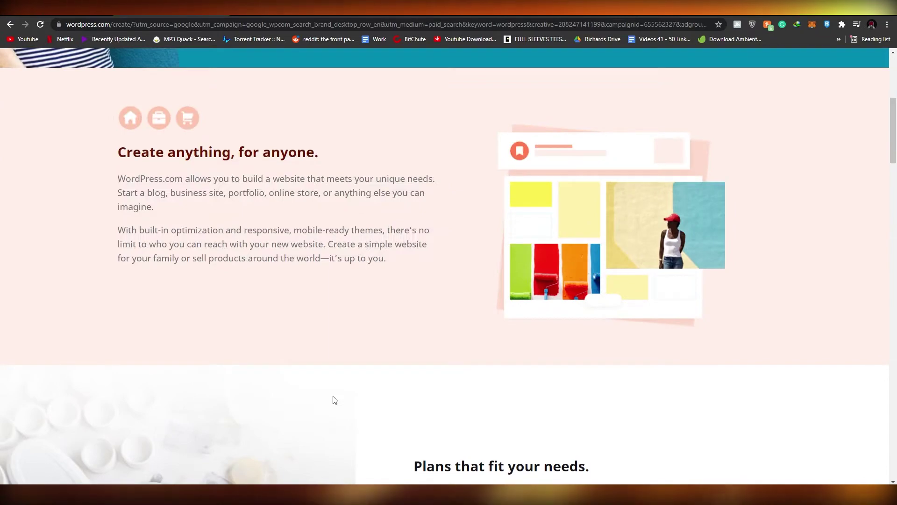
Get started with a new WordPress.com site and search for domains with the keyword "Tech"
{"action": "scroll", "coordinate": [333, 399], "scroll_direction": "up", "scroll_amount": 6}
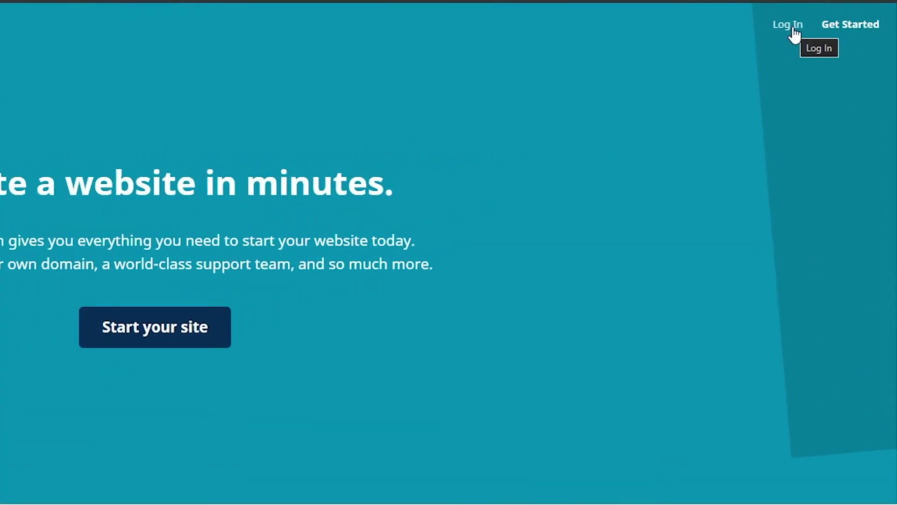
{"action": "left_click", "coordinate": [849, 36]}
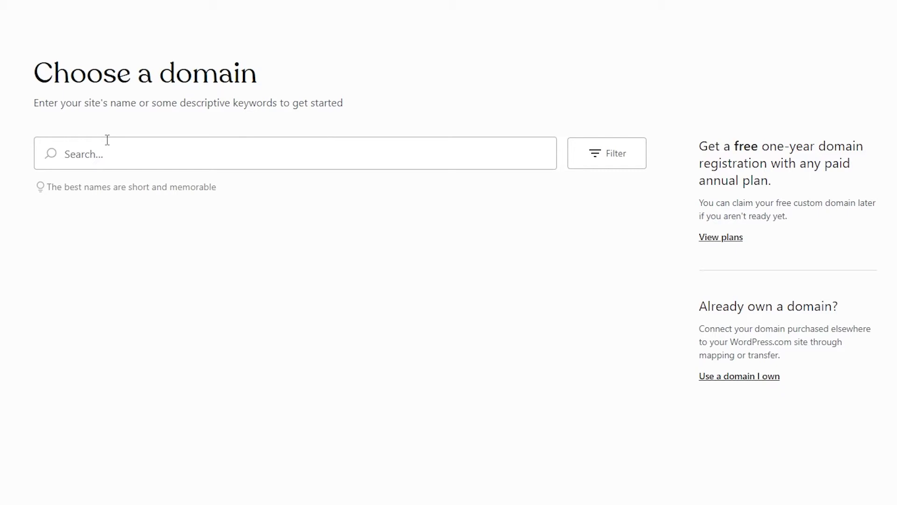
{"action": "left_click", "coordinate": [289, 157]}
{"action": "type", "text": "Tech"}
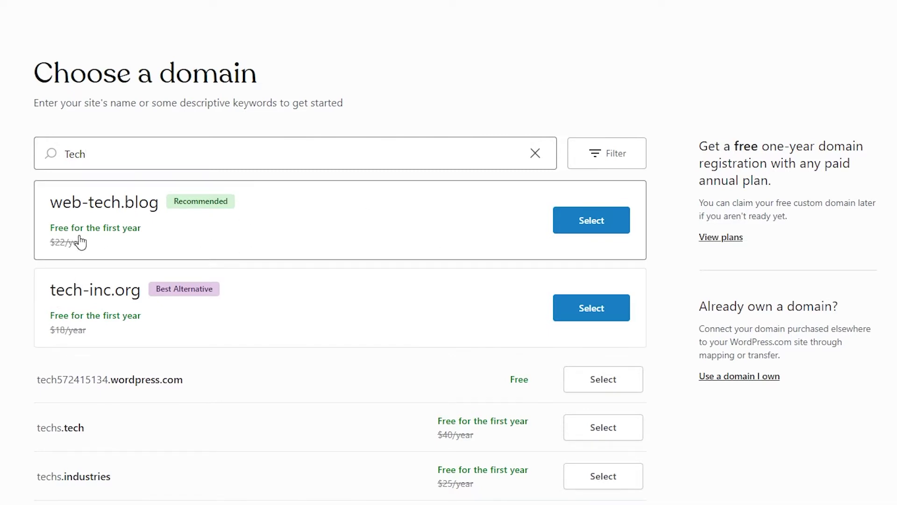
Look through the suggested domains and select web-tech.blog for the site
{"action": "scroll", "coordinate": [94, 323], "scroll_direction": "down", "scroll_amount": 1}
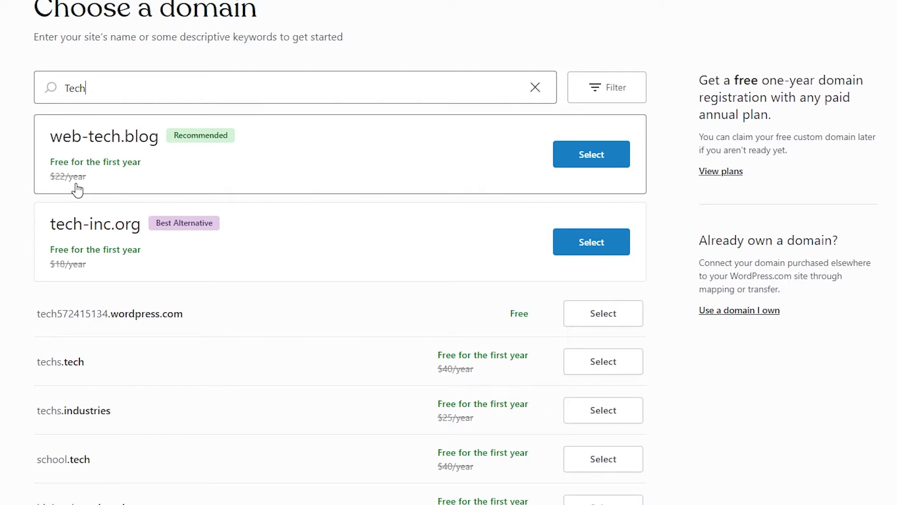
{"action": "scroll", "coordinate": [74, 190], "scroll_direction": "down", "scroll_amount": 1}
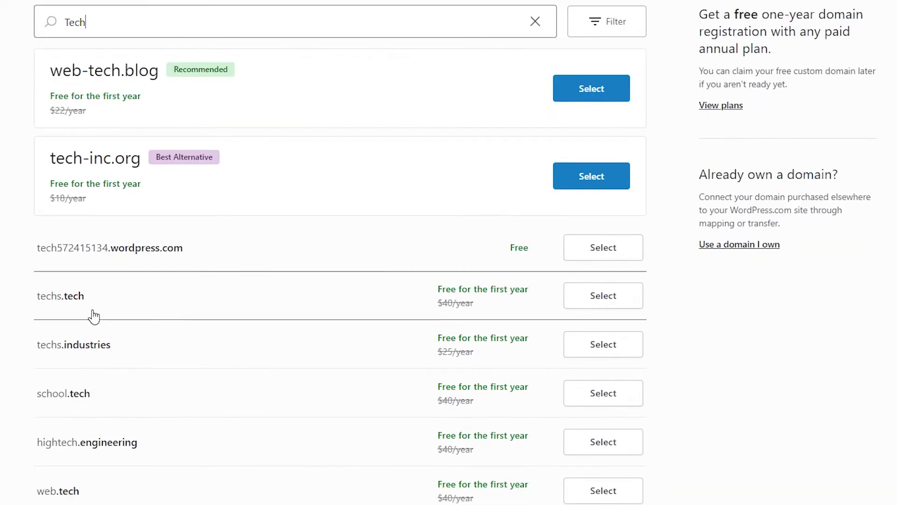
{"action": "scroll", "coordinate": [423, 306], "scroll_direction": "down", "scroll_amount": 2}
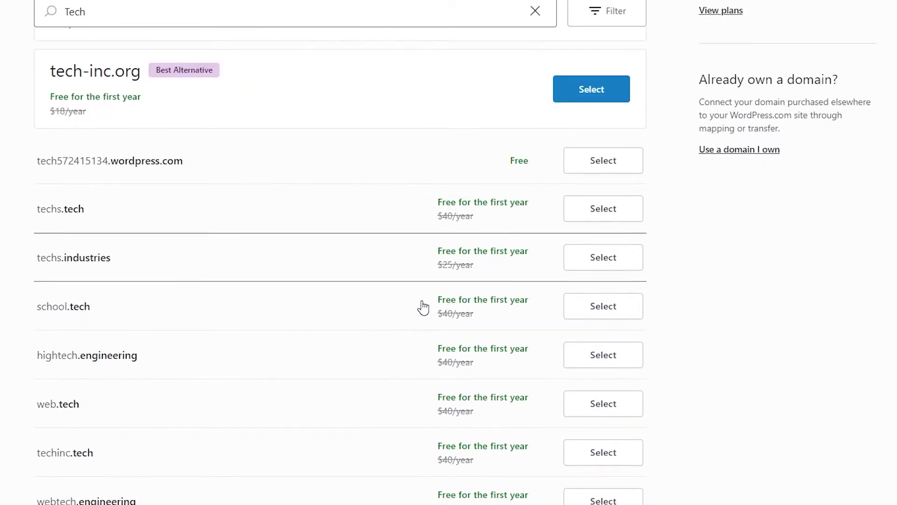
{"action": "scroll", "coordinate": [421, 307], "scroll_direction": "up", "scroll_amount": 1}
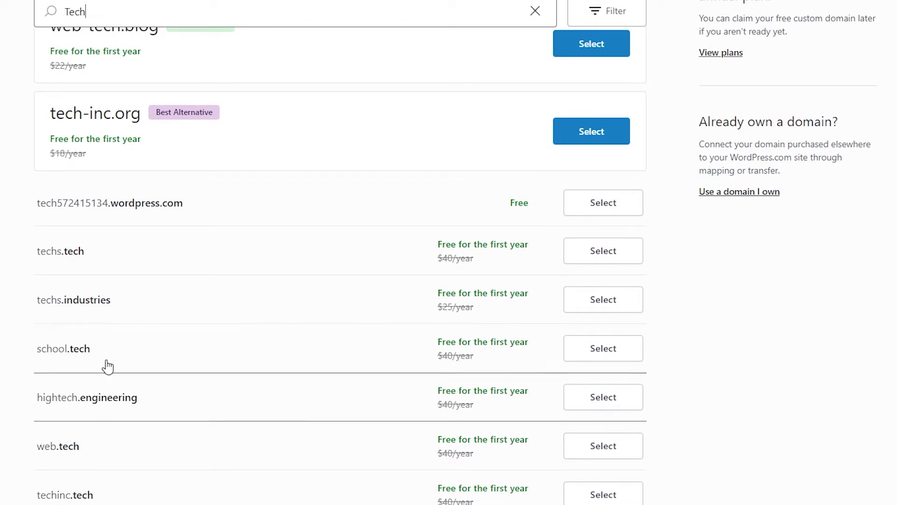
{"action": "scroll", "coordinate": [155, 421], "scroll_direction": "up", "scroll_amount": 4}
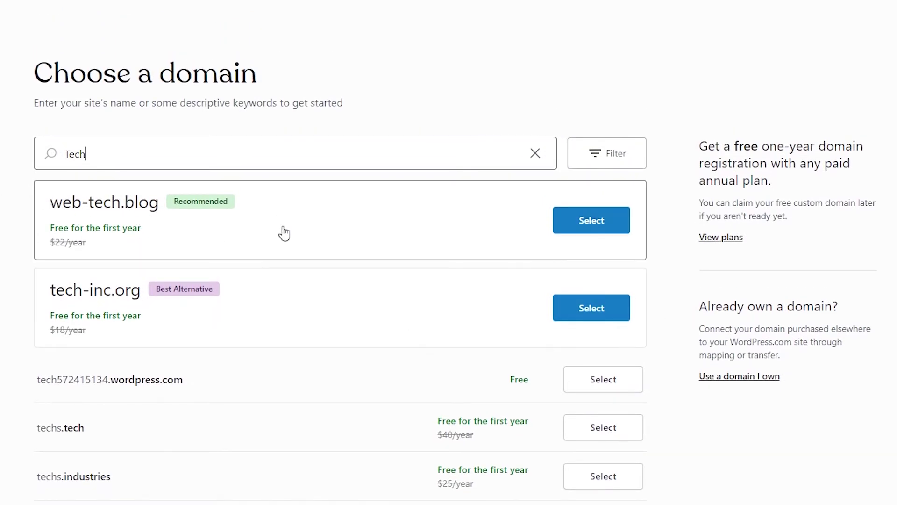
{"action": "left_click", "coordinate": [614, 233]}
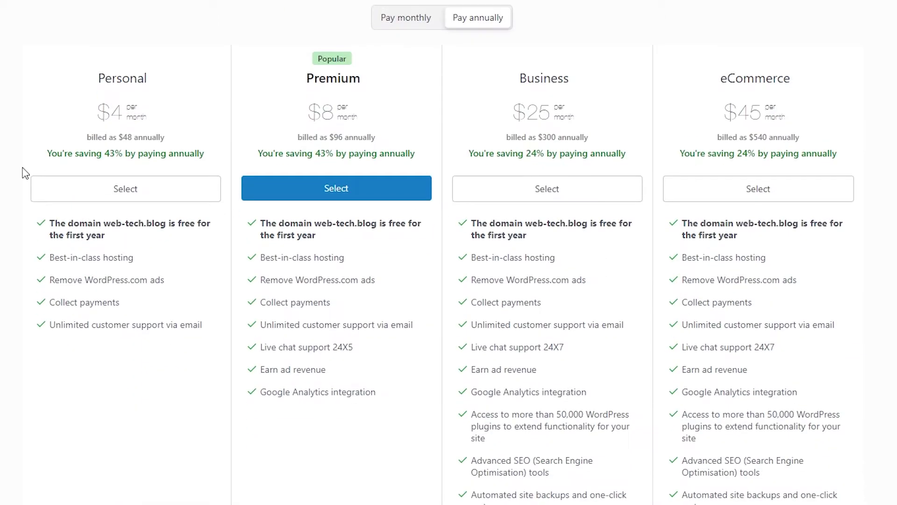
Compare the annual prices and included features of the Personal, Premium, Business and eCommerce plans
{"action": "scroll", "coordinate": [68, 116], "scroll_direction": "up", "scroll_amount": 2}
{"action": "scroll", "coordinate": [194, 287], "scroll_direction": "down", "scroll_amount": 1}
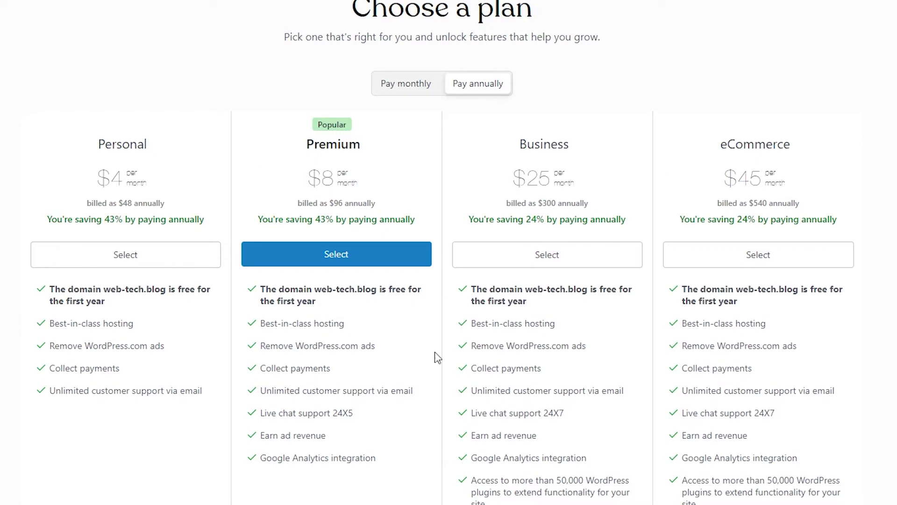
{"action": "scroll", "coordinate": [296, 363], "scroll_direction": "down", "scroll_amount": 3}
{"action": "scroll", "coordinate": [296, 364], "scroll_direction": "up", "scroll_amount": 3}
{"action": "scroll", "coordinate": [376, 226], "scroll_direction": "down", "scroll_amount": 2}
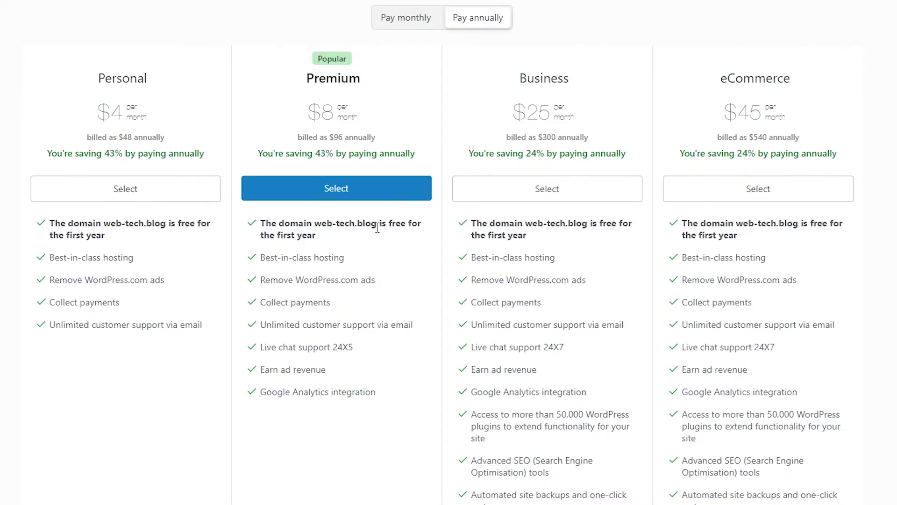
{"action": "scroll", "coordinate": [717, 254], "scroll_direction": "up", "scroll_amount": 3}
{"action": "scroll", "coordinate": [319, 315], "scroll_direction": "down", "scroll_amount": 5}
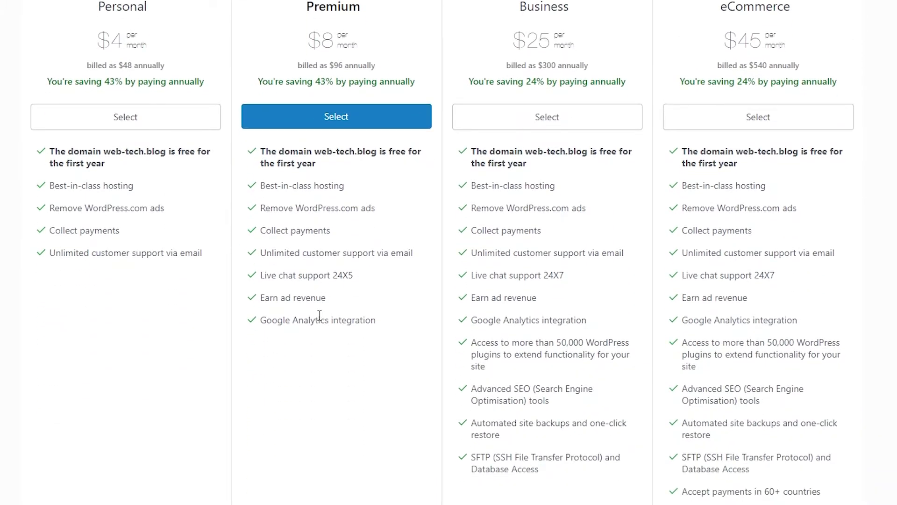
{"action": "scroll", "coordinate": [319, 316], "scroll_direction": "up", "scroll_amount": 5}
{"action": "scroll", "coordinate": [353, 355], "scroll_direction": "down", "scroll_amount": 3}
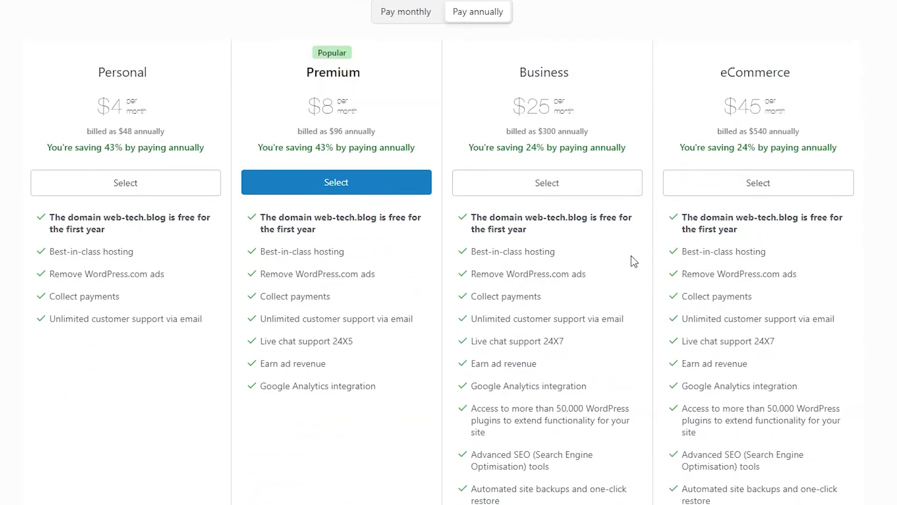
{"action": "scroll", "coordinate": [478, 277], "scroll_direction": "down", "scroll_amount": 2}
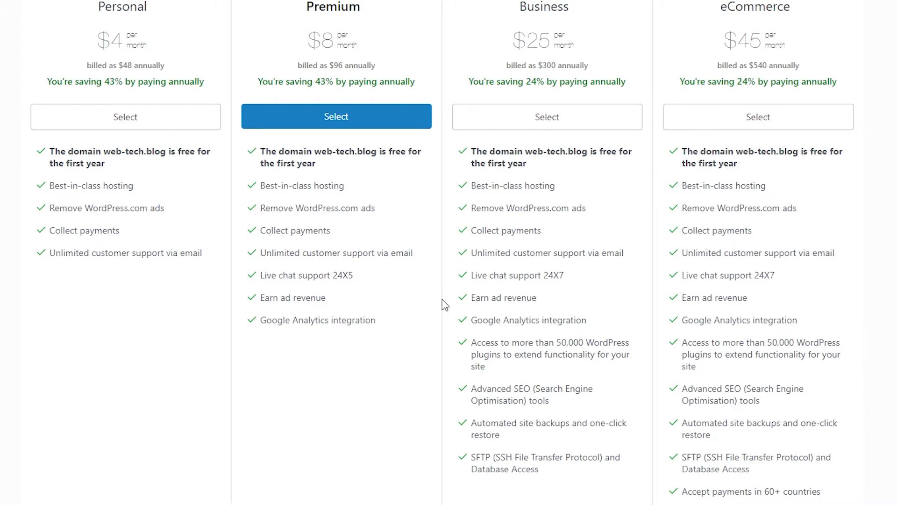
{"action": "scroll", "coordinate": [443, 304], "scroll_direction": "up", "scroll_amount": 2}
{"action": "scroll", "coordinate": [443, 305], "scroll_direction": "down", "scroll_amount": 2}
{"action": "scroll", "coordinate": [443, 305], "scroll_direction": "up", "scroll_amount": 2}
{"action": "scroll", "coordinate": [443, 304], "scroll_direction": "down", "scroll_amount": 2}
{"action": "scroll", "coordinate": [443, 306], "scroll_direction": "up", "scroll_amount": 2}
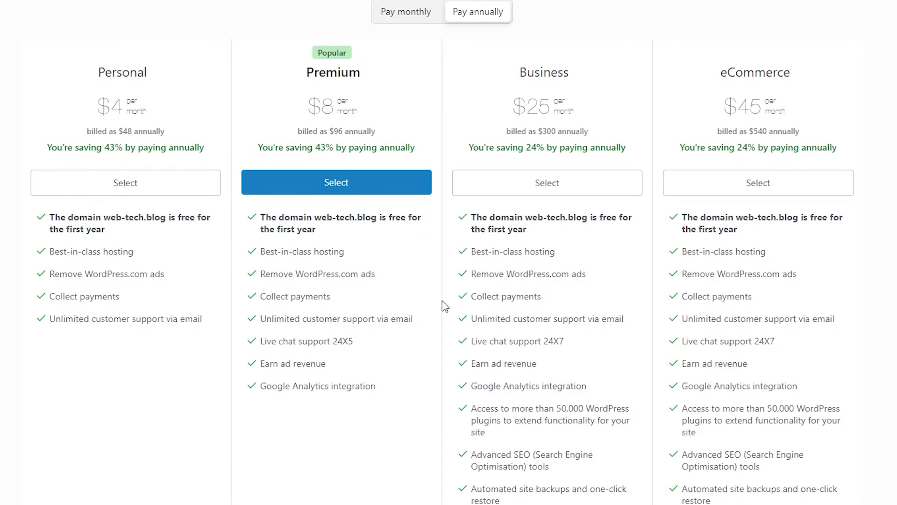
{"action": "scroll", "coordinate": [445, 307], "scroll_direction": "up", "scroll_amount": 2}
{"action": "scroll", "coordinate": [445, 306], "scroll_direction": "up", "scroll_amount": 2}
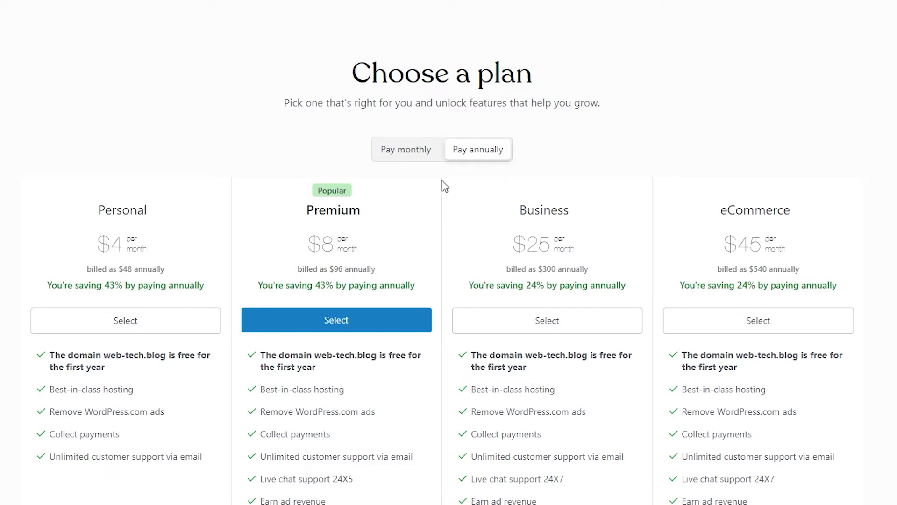
{"action": "scroll", "coordinate": [69, 228], "scroll_direction": "down", "scroll_amount": 5}
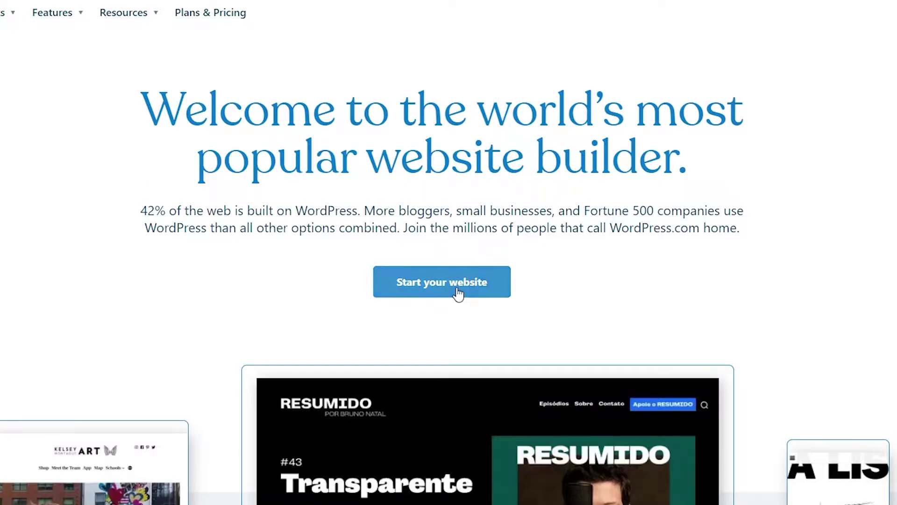
Start the website from the WordPress.com welcome page and examine the new site's preview from header to email subscription section
{"action": "left_click", "coordinate": [460, 303]}
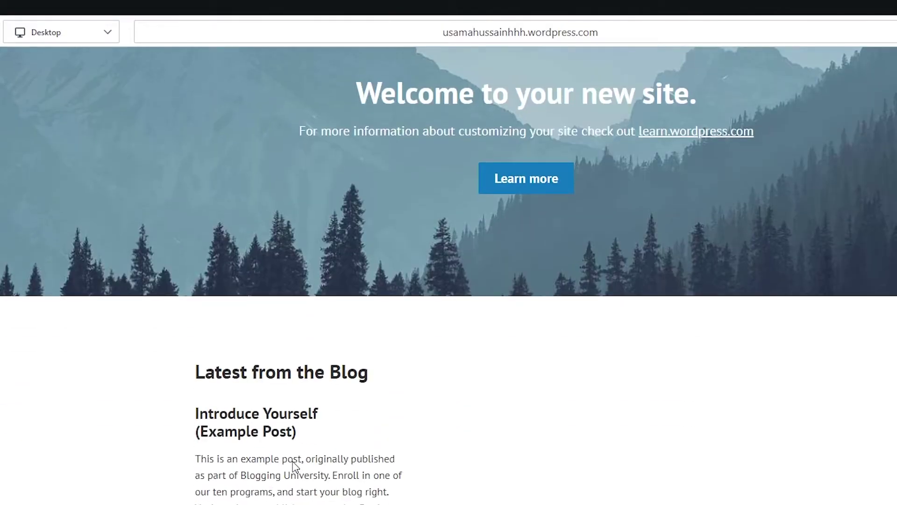
{"action": "scroll", "coordinate": [291, 465], "scroll_direction": "down", "scroll_amount": 3}
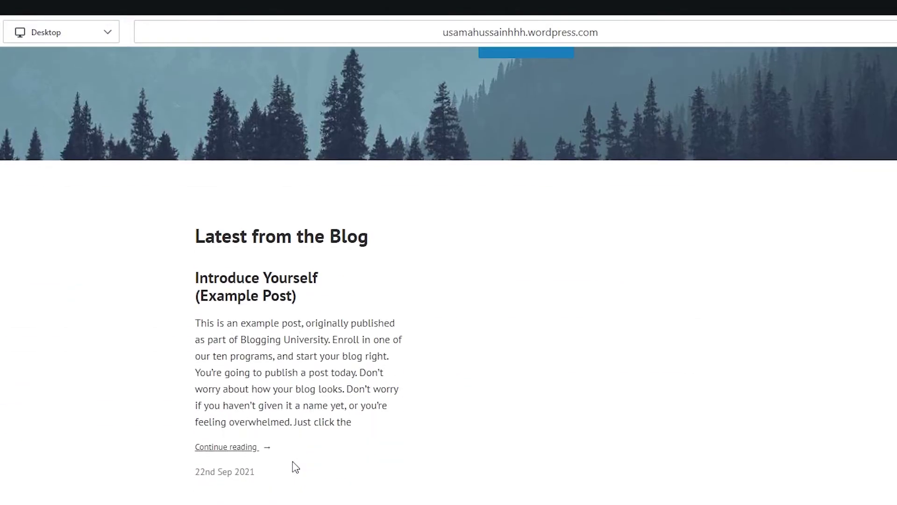
{"action": "scroll", "coordinate": [294, 461], "scroll_direction": "up", "scroll_amount": 6}
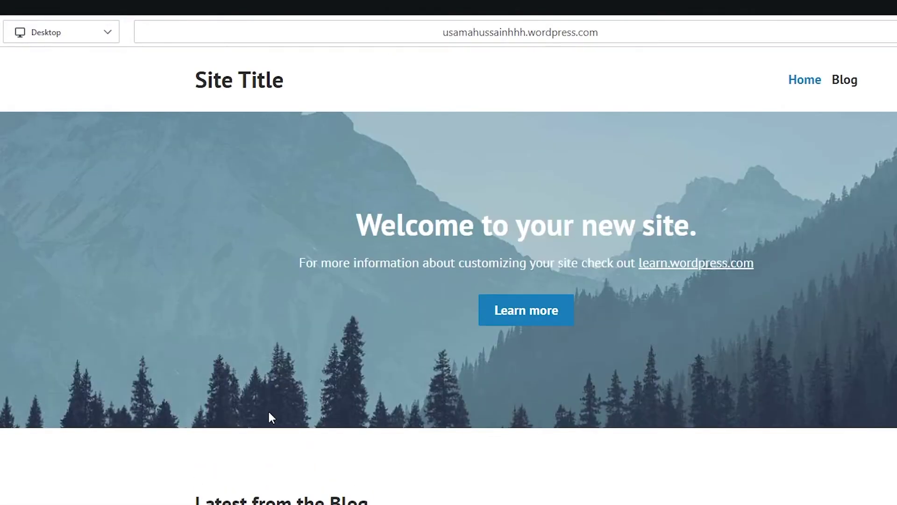
{"action": "scroll", "coordinate": [518, 333], "scroll_direction": "down", "scroll_amount": 3}
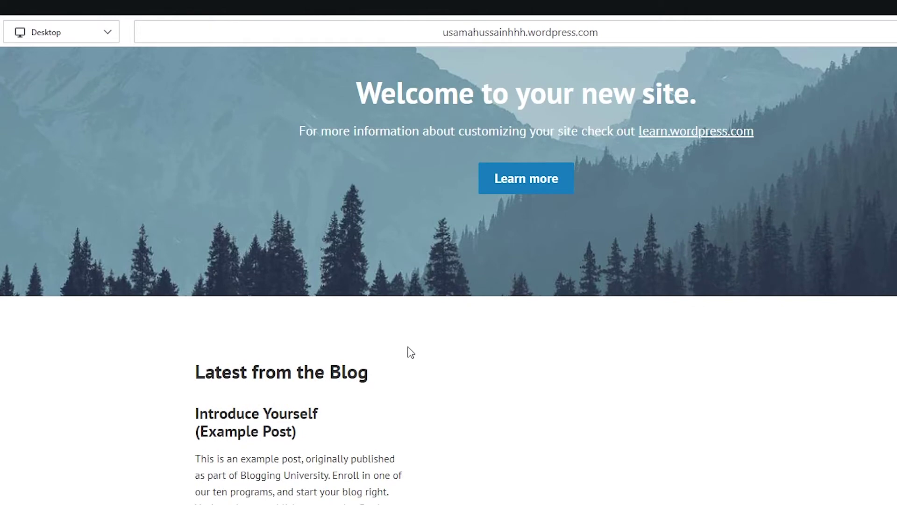
{"action": "scroll", "coordinate": [410, 353], "scroll_direction": "down", "scroll_amount": 2}
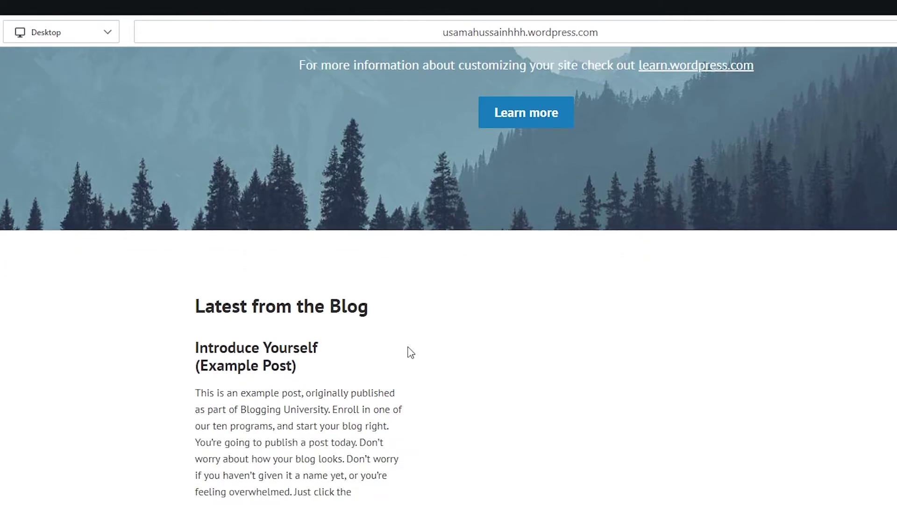
{"action": "scroll", "coordinate": [367, 345], "scroll_direction": "down", "scroll_amount": 4}
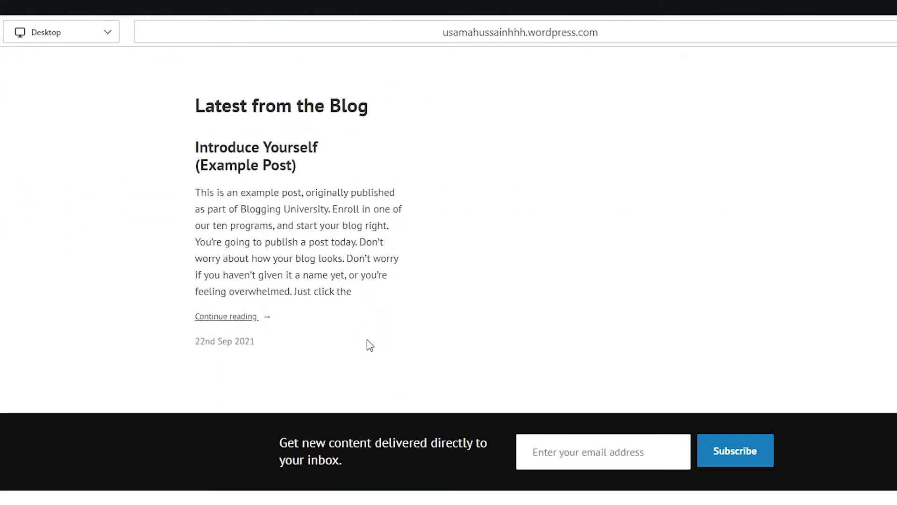
{"action": "scroll", "coordinate": [367, 345], "scroll_direction": "up", "scroll_amount": 2}
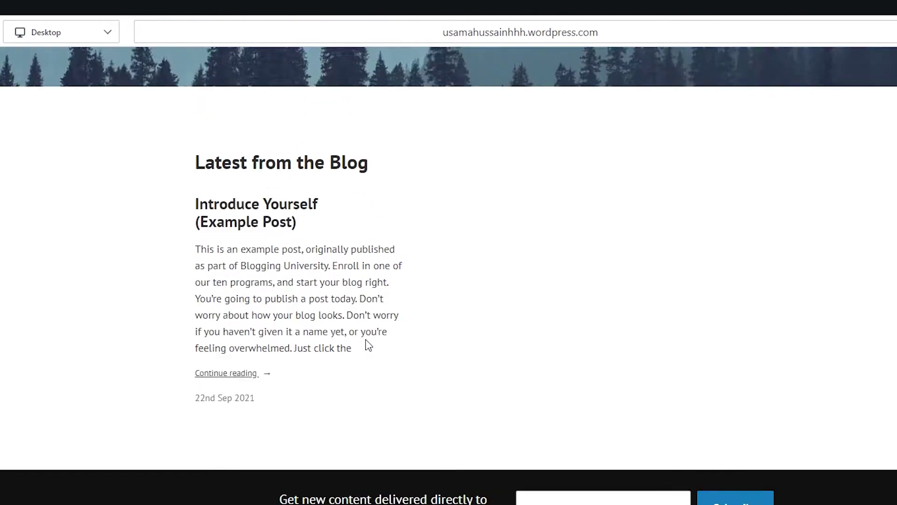
{"action": "scroll", "coordinate": [366, 344], "scroll_direction": "down", "scroll_amount": 2}
{"action": "scroll", "coordinate": [362, 346], "scroll_direction": "up", "scroll_amount": 7}
{"action": "scroll", "coordinate": [359, 348], "scroll_direction": "up", "scroll_amount": 1}
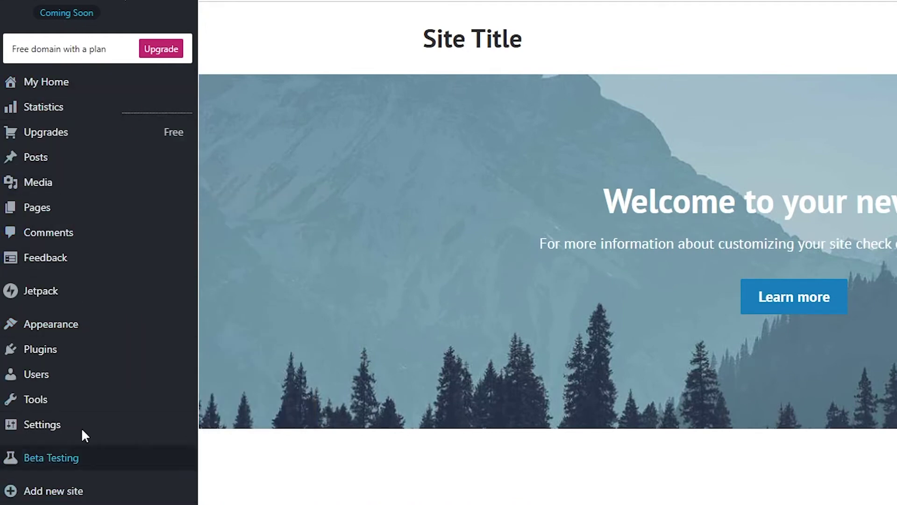
Open the Themes page in the site's appearance settings
{"action": "scroll", "coordinate": [603, 368], "scroll_direction": "down", "scroll_amount": 2}
{"action": "scroll", "coordinate": [595, 364], "scroll_direction": "up", "scroll_amount": 2}
{"action": "mouse_move", "coordinate": [86, 328]}
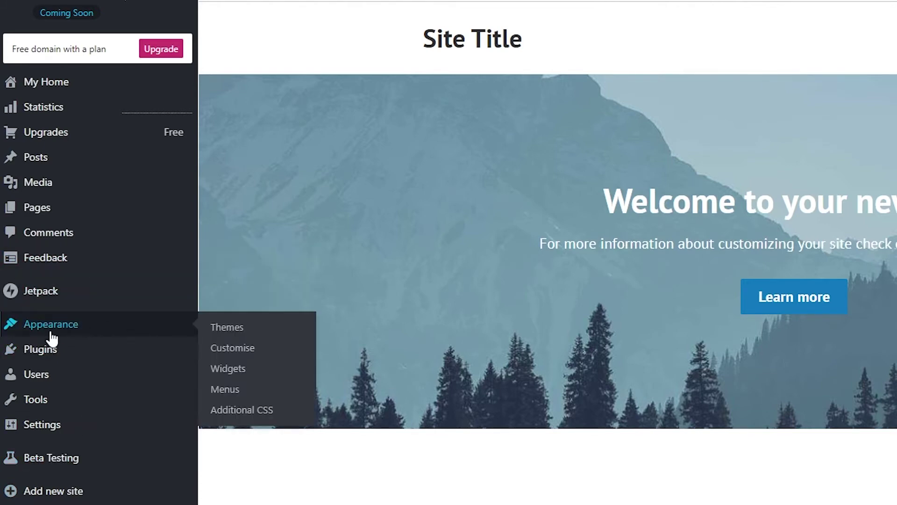
{"action": "left_click", "coordinate": [244, 331]}
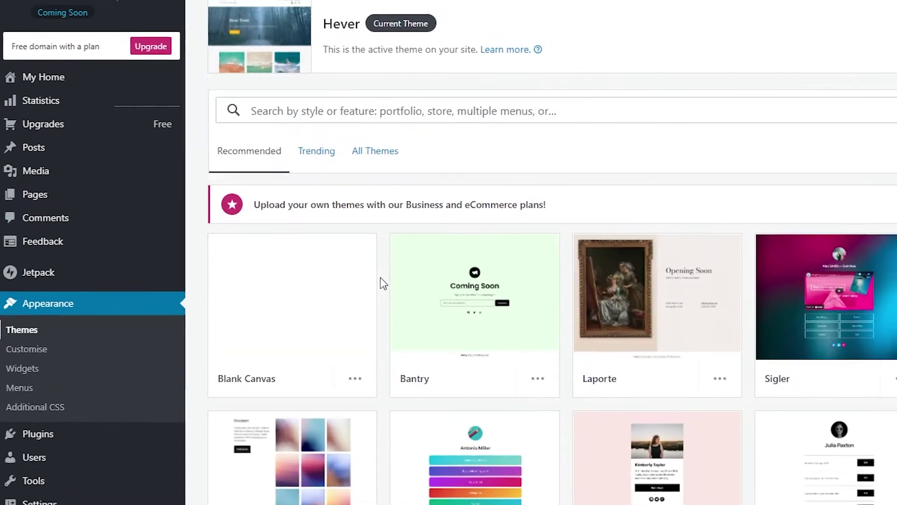
Browse the recommended themes available for the site
{"action": "scroll", "coordinate": [380, 276], "scroll_direction": "down", "scroll_amount": 1}
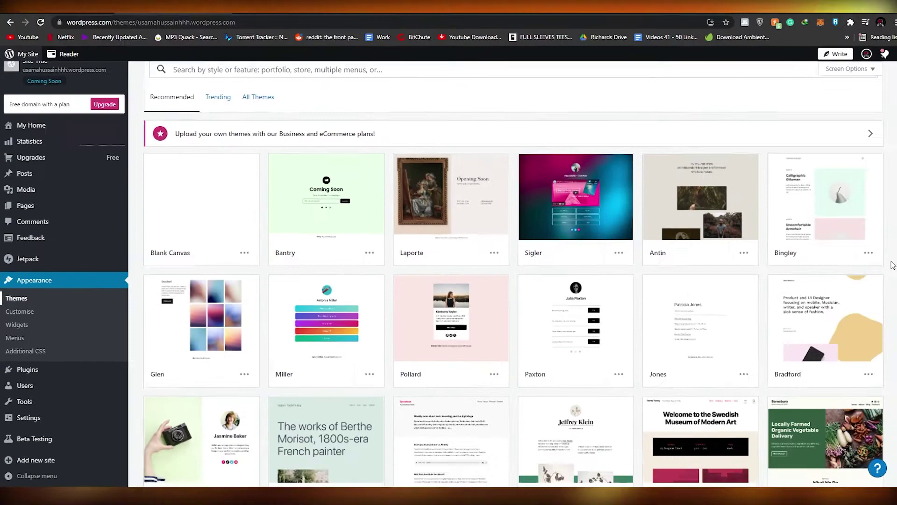
{"action": "scroll", "coordinate": [881, 261], "scroll_direction": "down", "scroll_amount": 6}
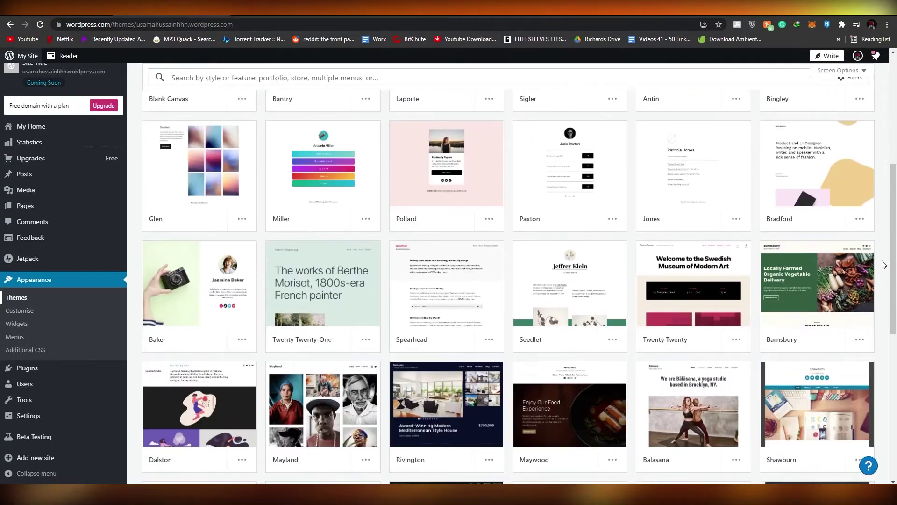
{"action": "scroll", "coordinate": [884, 265], "scroll_direction": "down", "scroll_amount": 3}
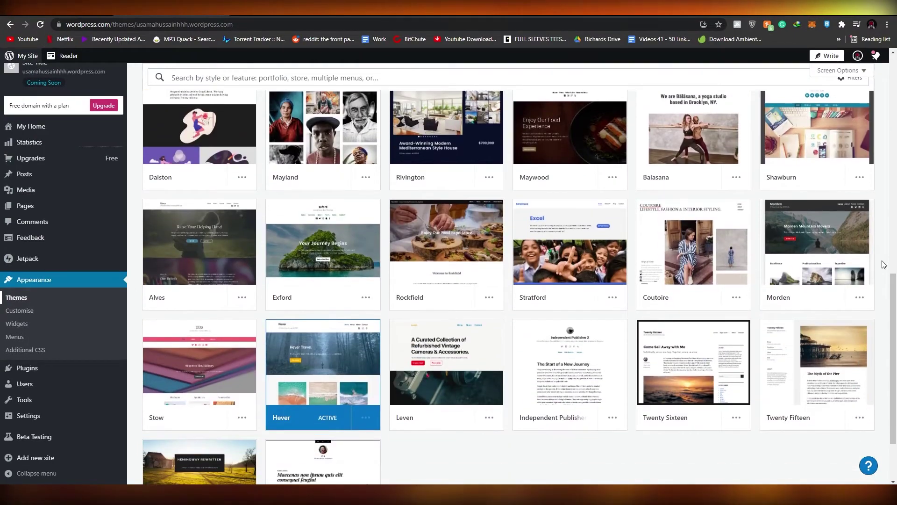
{"action": "scroll", "coordinate": [884, 264], "scroll_direction": "down", "scroll_amount": 2}
{"action": "scroll", "coordinate": [884, 265], "scroll_direction": "up", "scroll_amount": 15}
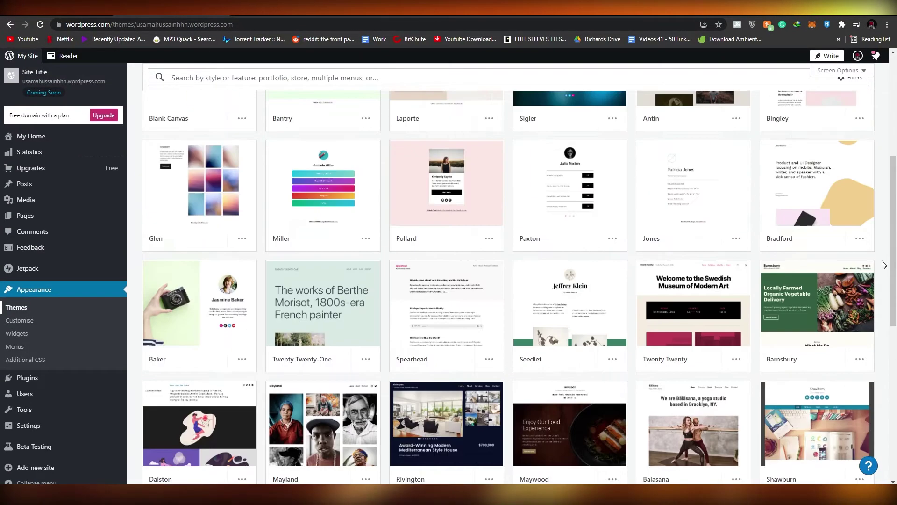
{"action": "scroll", "coordinate": [883, 264], "scroll_direction": "down", "scroll_amount": 2}
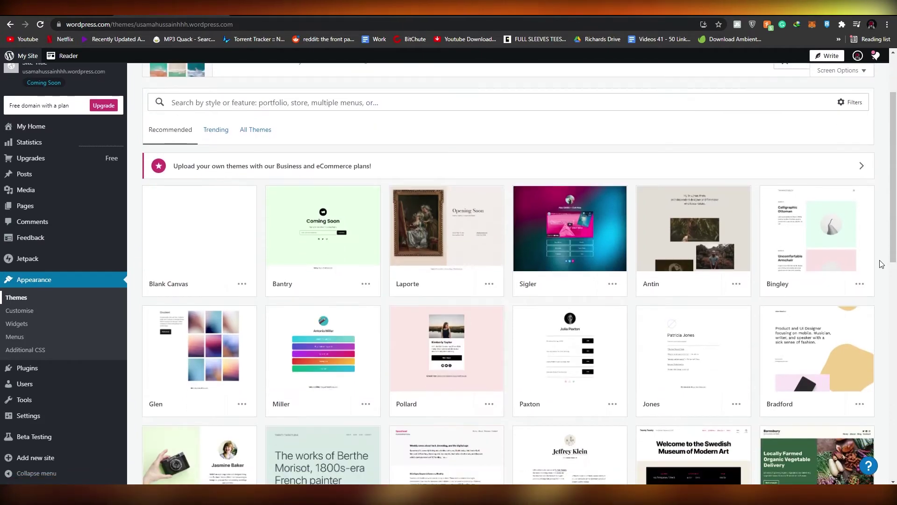
View the Sigler theme's detail page and return to the site preview's latest blog posts
{"action": "left_click", "coordinate": [547, 252]}
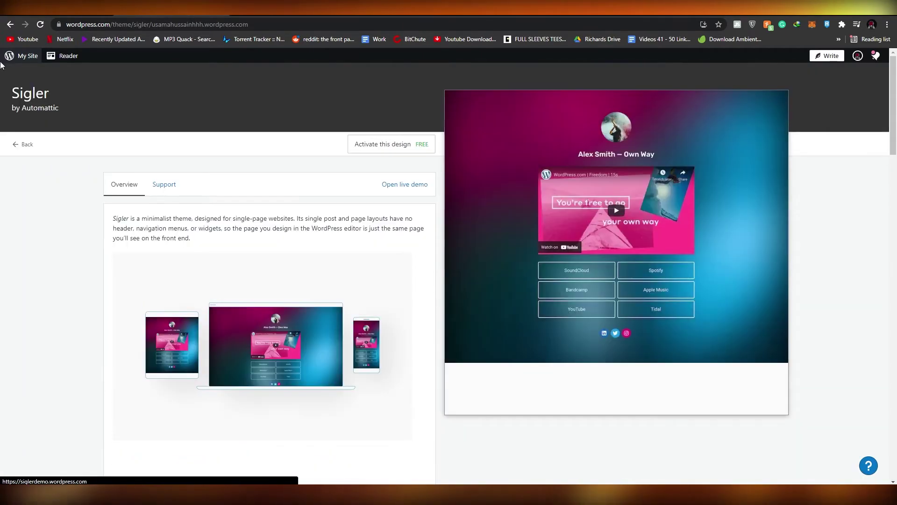
{"action": "left_click", "coordinate": [10, 25]}
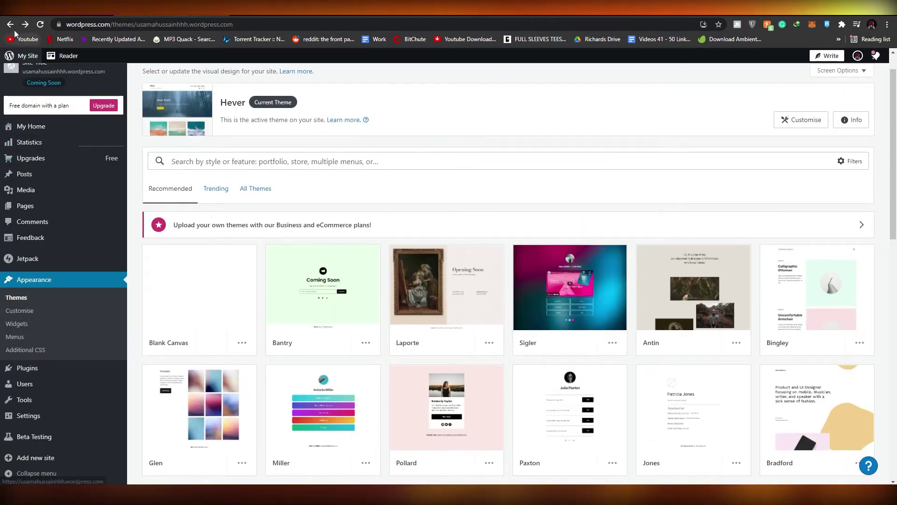
{"action": "scroll", "coordinate": [367, 308], "scroll_direction": "down", "scroll_amount": 5}
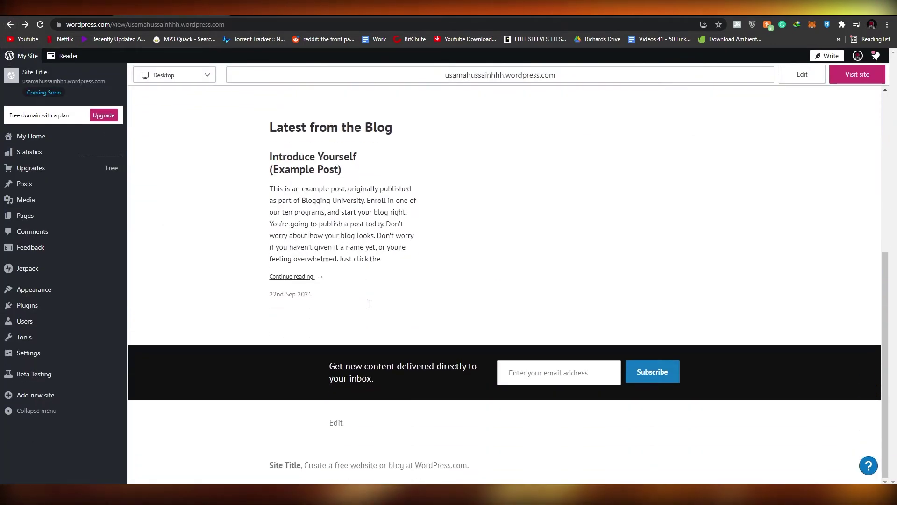
Open the site's home page for editing and look over its cover and blog sections
{"action": "scroll", "coordinate": [369, 304], "scroll_direction": "up", "scroll_amount": 6}
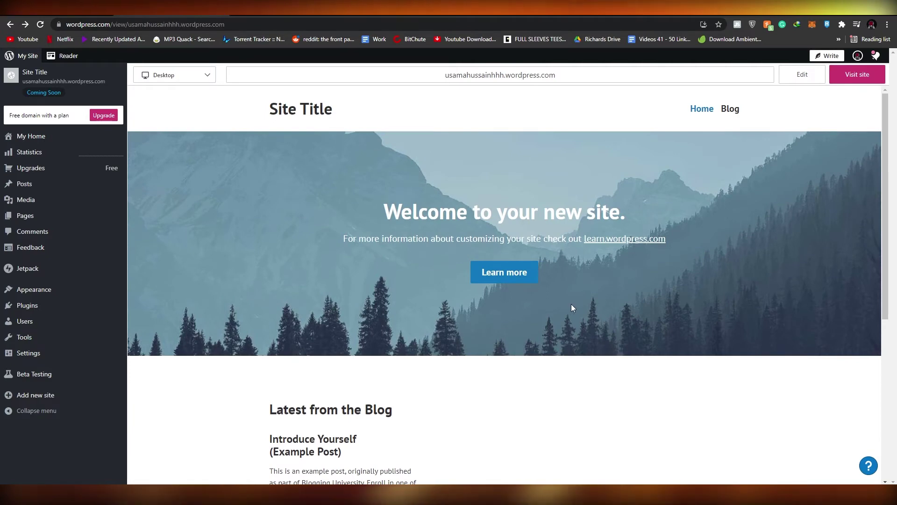
{"action": "left_click", "coordinate": [802, 76]}
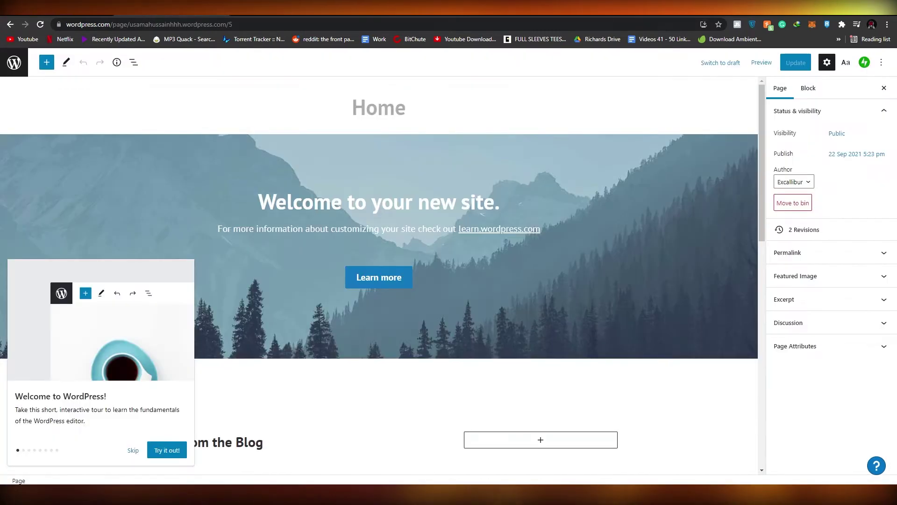
{"action": "scroll", "coordinate": [475, 395], "scroll_direction": "down", "scroll_amount": 1}
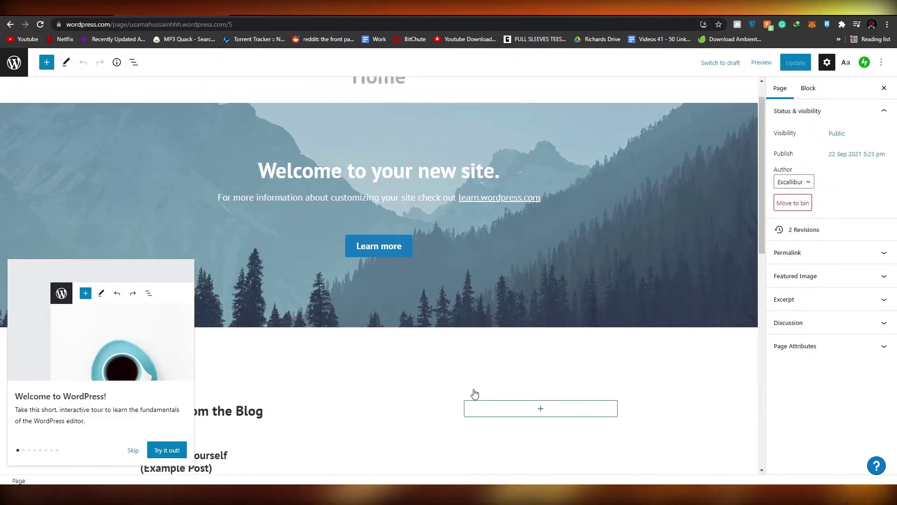
{"action": "scroll", "coordinate": [475, 395], "scroll_direction": "up", "scroll_amount": 1}
{"action": "scroll", "coordinate": [391, 213], "scroll_direction": "down", "scroll_amount": 2}
{"action": "scroll", "coordinate": [391, 214], "scroll_direction": "down", "scroll_amount": 7}
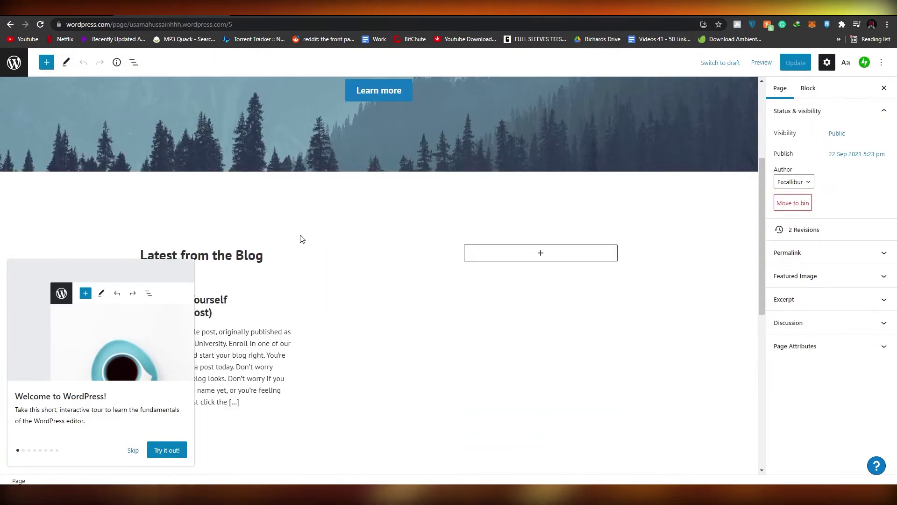
{"action": "scroll", "coordinate": [730, 136], "scroll_direction": "up", "scroll_amount": 8}
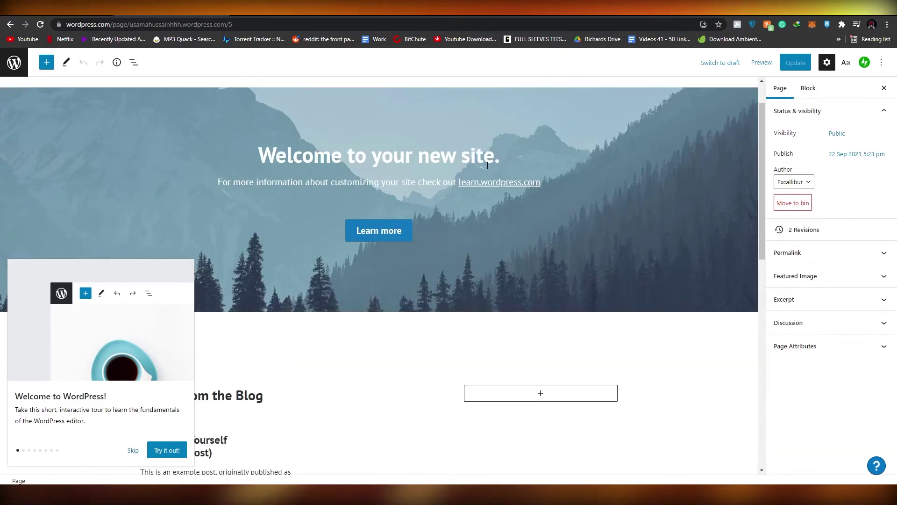
Select the "Welcome to your new site." heading and skip the editor's introductory tour
{"action": "left_click", "coordinate": [441, 163]}
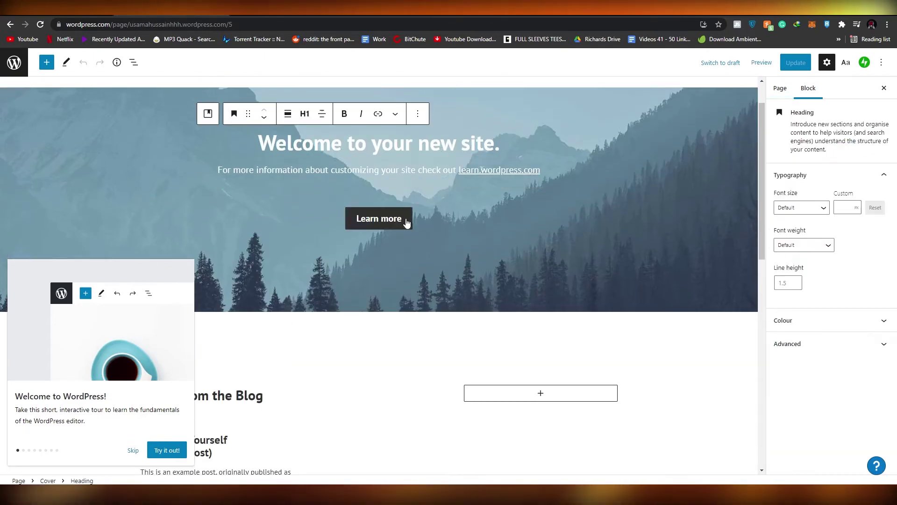
{"action": "scroll", "coordinate": [384, 271], "scroll_direction": "down", "scroll_amount": 5}
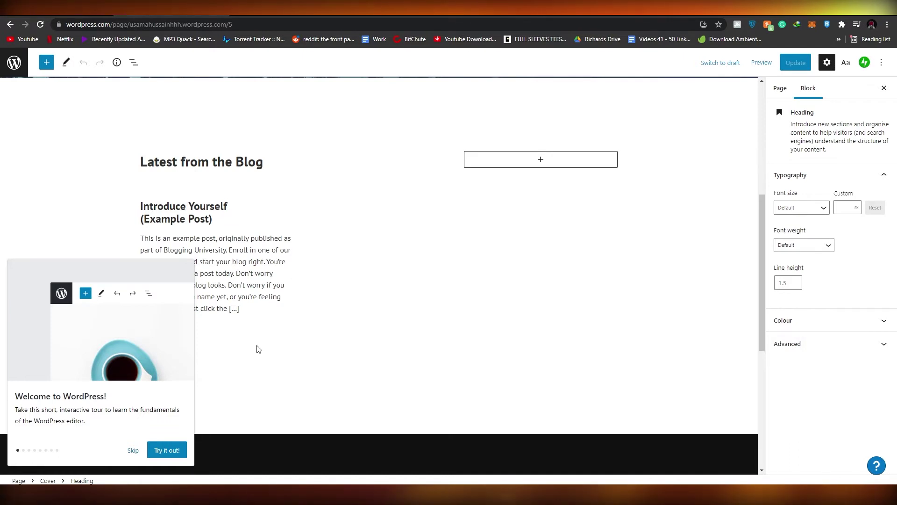
{"action": "scroll", "coordinate": [243, 299], "scroll_direction": "down", "scroll_amount": 2}
{"action": "scroll", "coordinate": [533, 296], "scroll_direction": "up", "scroll_amount": 3}
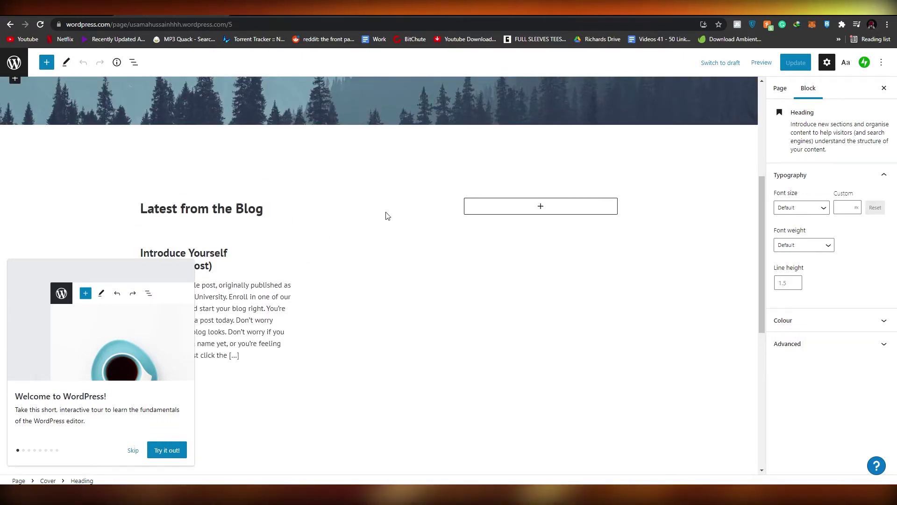
{"action": "left_click", "coordinate": [134, 450]}
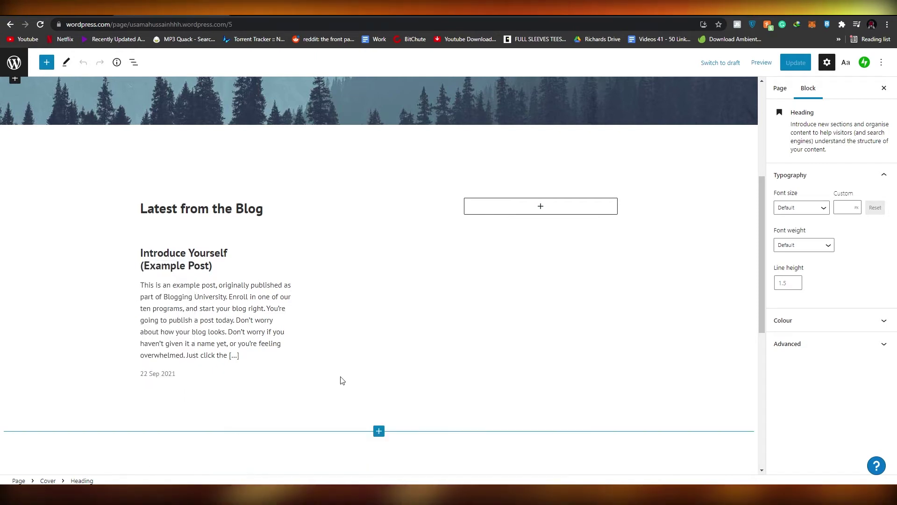
Select the cover block behind the welcome heading and view its block settings and default style choices
{"action": "scroll", "coordinate": [356, 369], "scroll_direction": "up", "scroll_amount": 5}
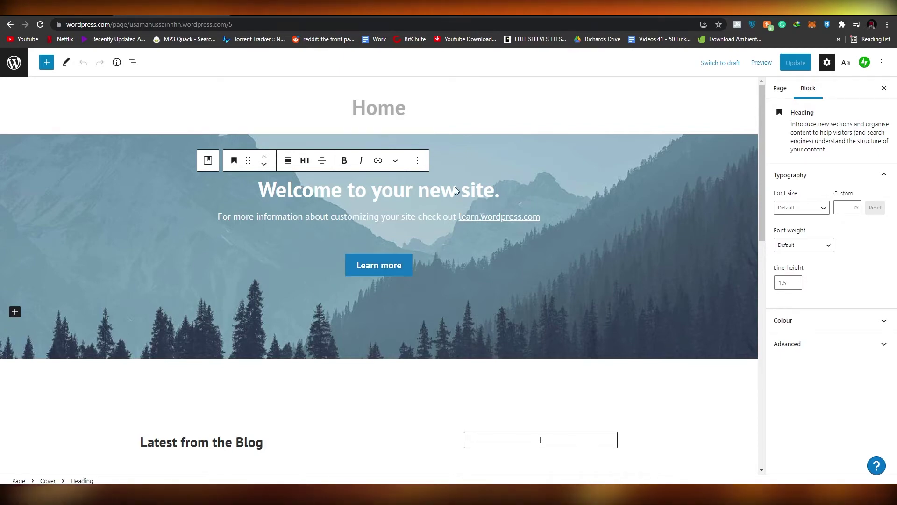
{"action": "left_click", "coordinate": [321, 205]}
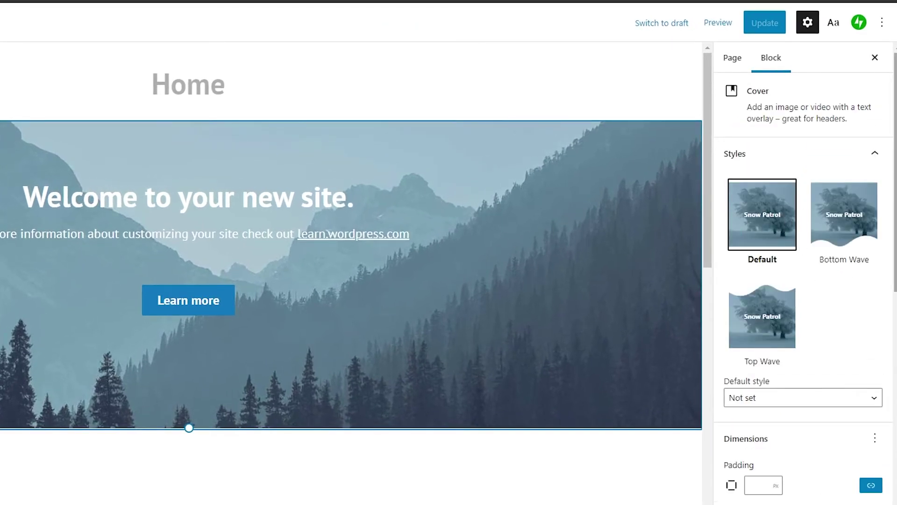
{"action": "scroll", "coordinate": [787, 314], "scroll_direction": "down", "scroll_amount": 2}
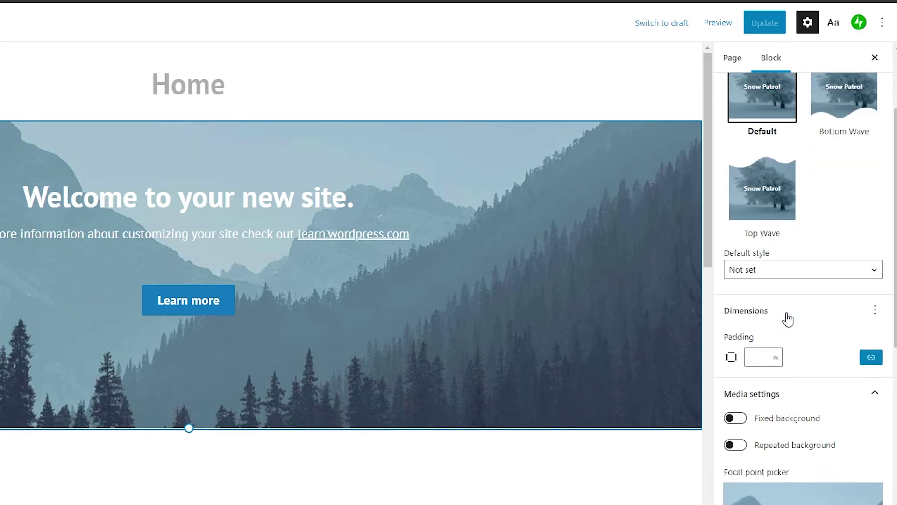
{"action": "scroll", "coordinate": [787, 314], "scroll_direction": "up", "scroll_amount": 2}
{"action": "left_click", "coordinate": [767, 406]}
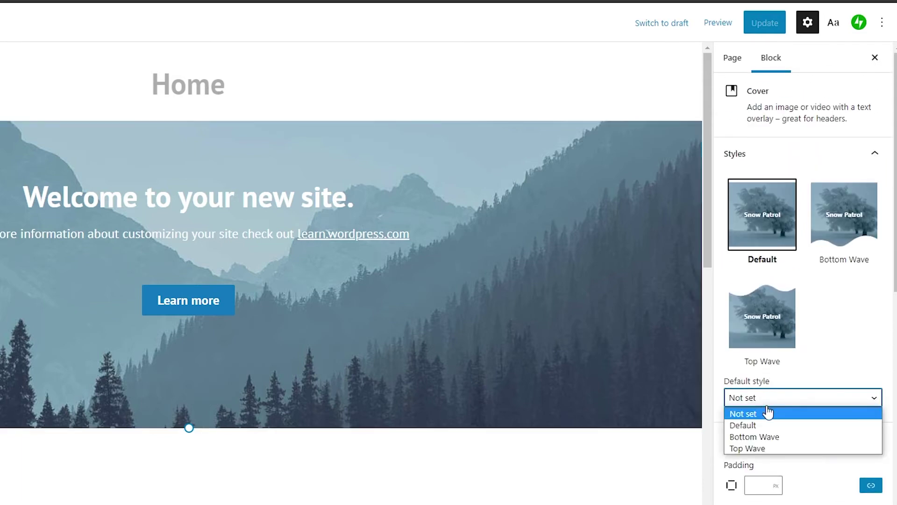
{"action": "left_click", "coordinate": [758, 399]}
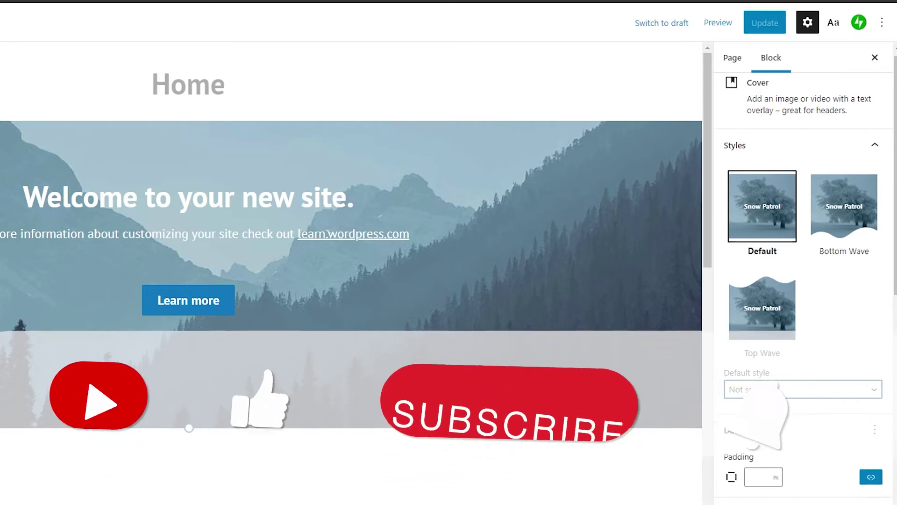
Try the Bottom Wave and Top Wave styles on the cover block and return it to the Default style
{"action": "left_click", "coordinate": [840, 261]}
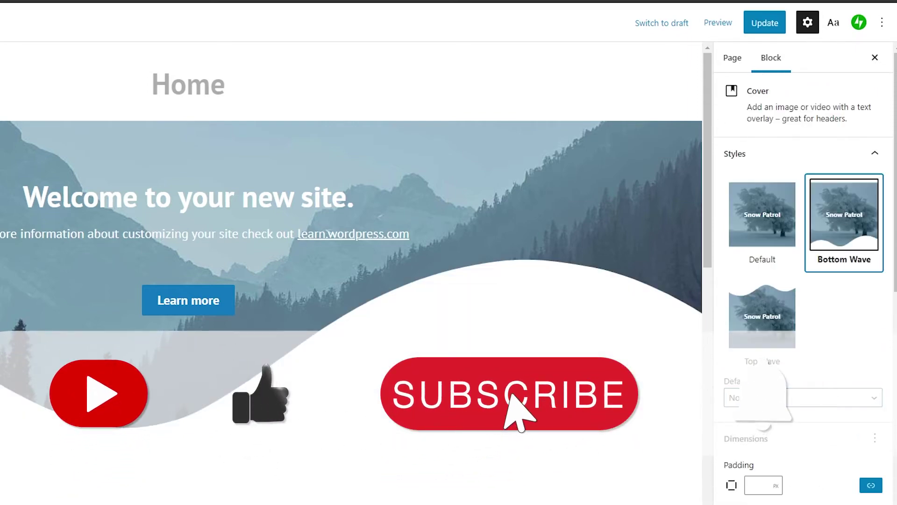
{"action": "scroll", "coordinate": [307, 411], "scroll_direction": "down", "scroll_amount": 3}
{"action": "scroll", "coordinate": [306, 412], "scroll_direction": "up", "scroll_amount": 3}
{"action": "left_click", "coordinate": [761, 345]}
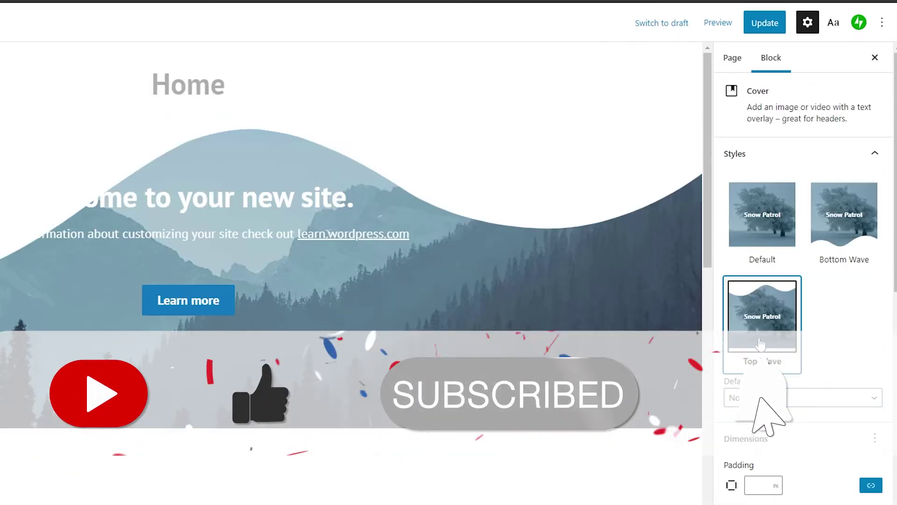
{"action": "left_click", "coordinate": [841, 219]}
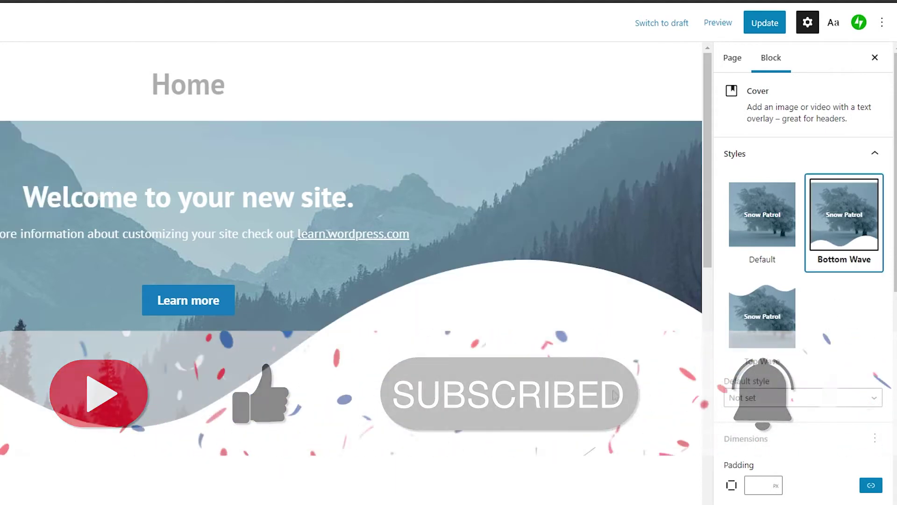
{"action": "left_click", "coordinate": [771, 230]}
Make the cover block taller by extending its lower edge towards the blog section
{"action": "mouse_move", "coordinate": [191, 428]}
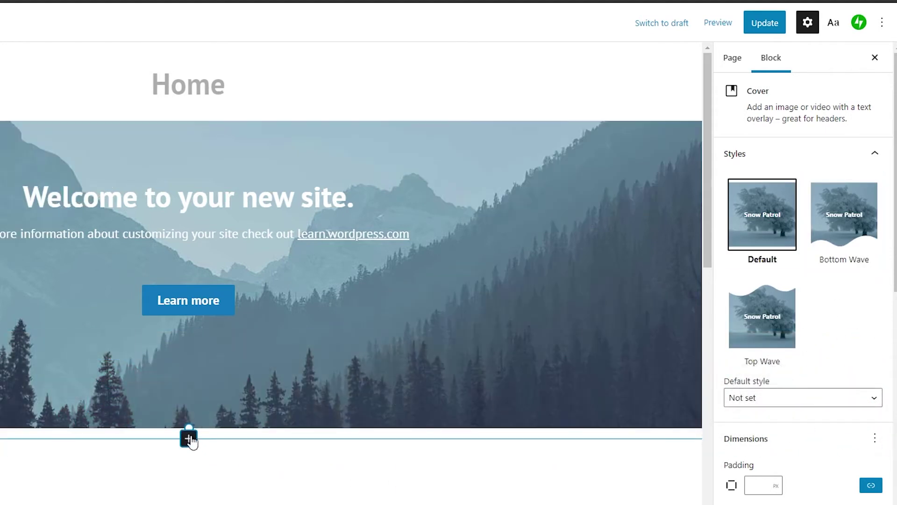
{"action": "left_click_drag", "start_coordinate": [189, 426], "coordinate": [189, 504]}
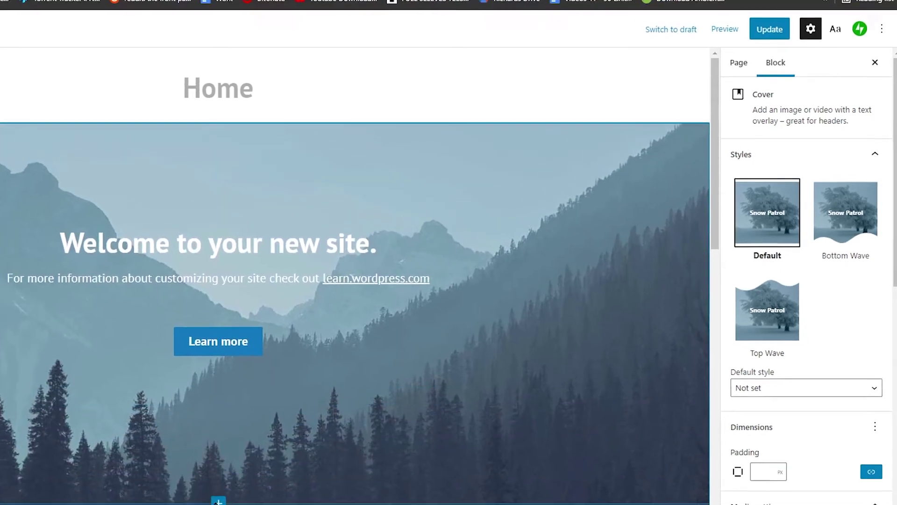
{"action": "scroll", "coordinate": [223, 494], "scroll_direction": "down", "scroll_amount": 3}
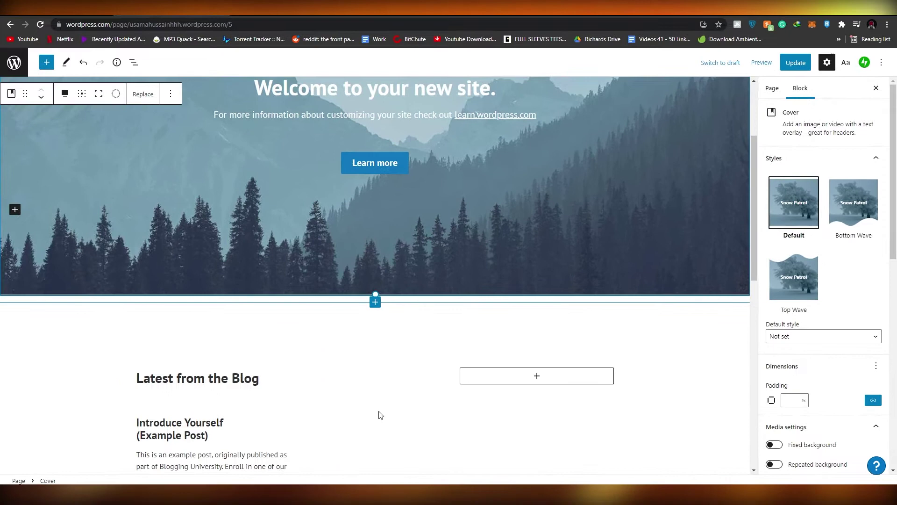
View the block types available for insertion below the cover and leave the selection without adding one
{"action": "left_click", "coordinate": [376, 304]}
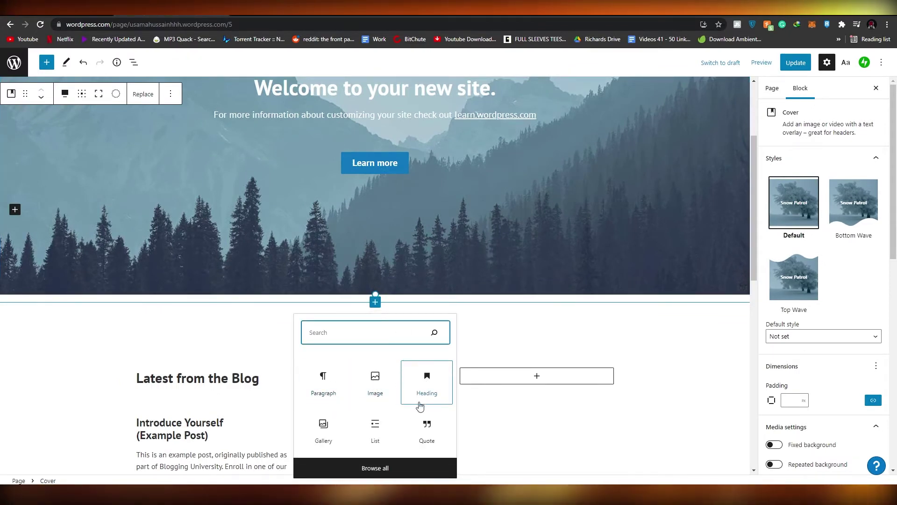
{"action": "left_click", "coordinate": [514, 350]}
{"action": "scroll", "coordinate": [575, 254], "scroll_direction": "down", "scroll_amount": 2}
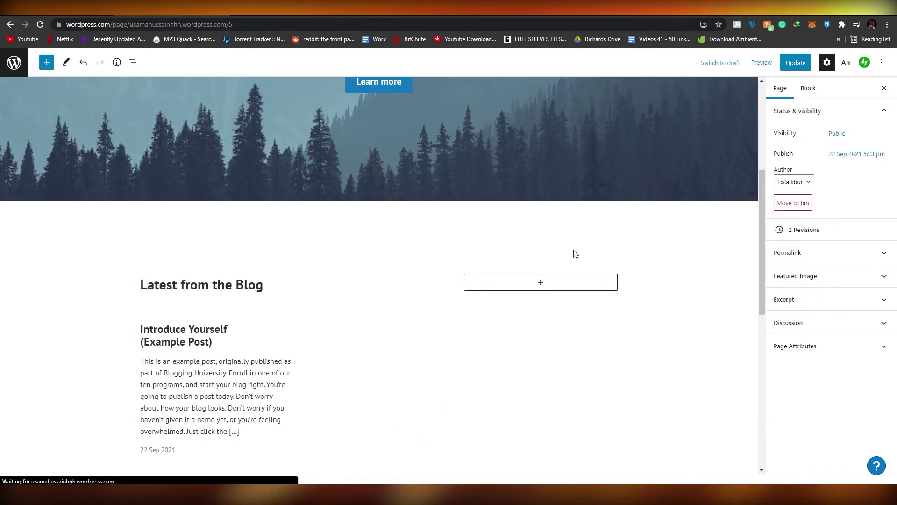
{"action": "scroll", "coordinate": [296, 372], "scroll_direction": "down", "scroll_amount": 1}
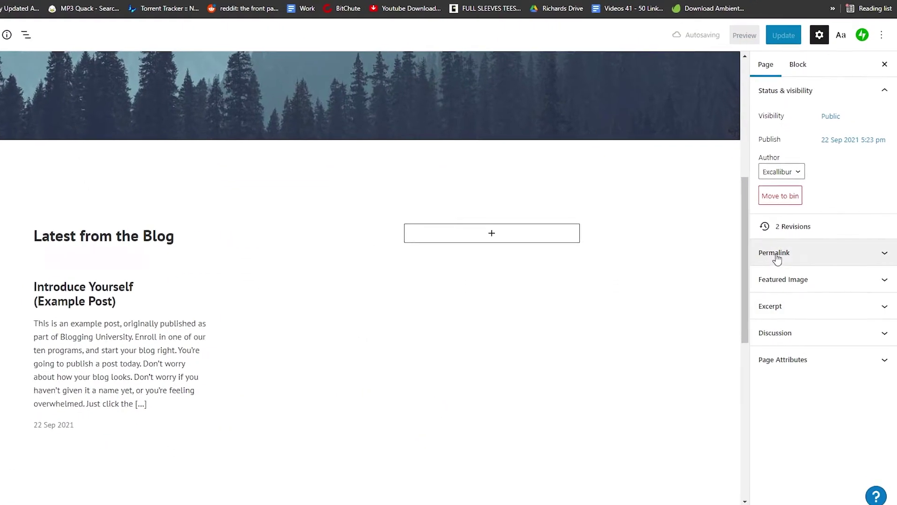
Review the home page's Permalink, Featured Image and Excerpt settings, collapsing each section again
{"action": "left_click", "coordinate": [884, 253]}
{"action": "left_click", "coordinate": [885, 253]}
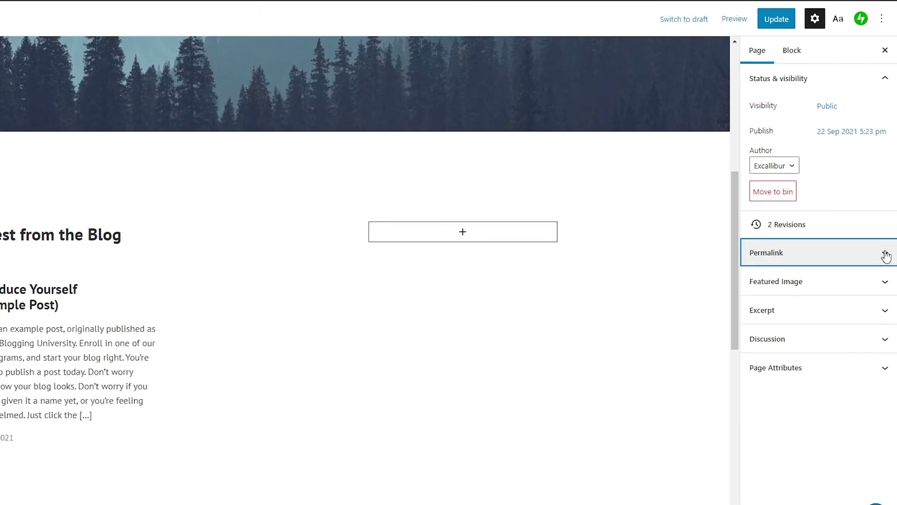
{"action": "left_click", "coordinate": [888, 289]}
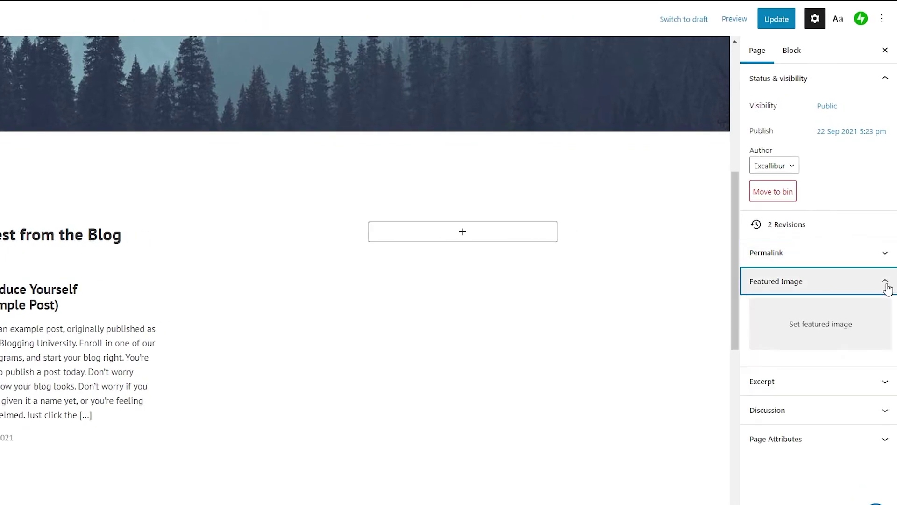
{"action": "left_click", "coordinate": [888, 288]}
{"action": "left_click", "coordinate": [889, 314]}
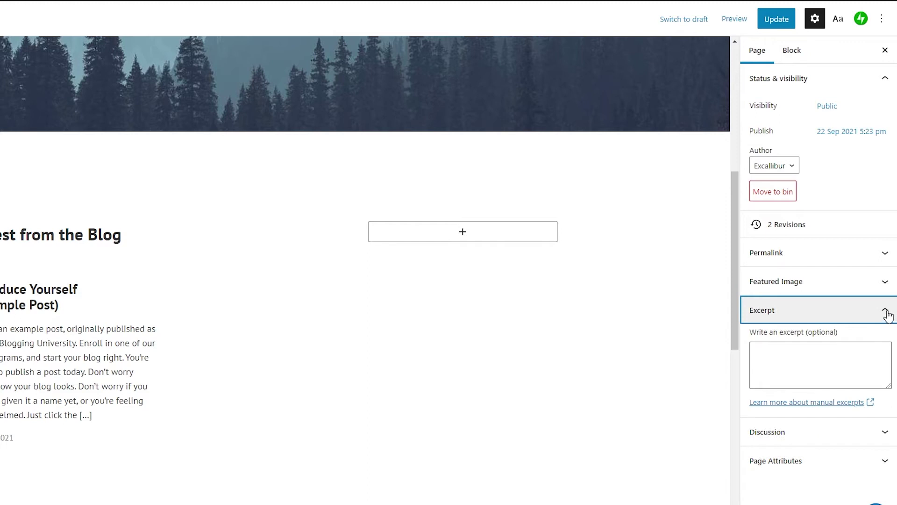
{"action": "left_click", "coordinate": [881, 311]}
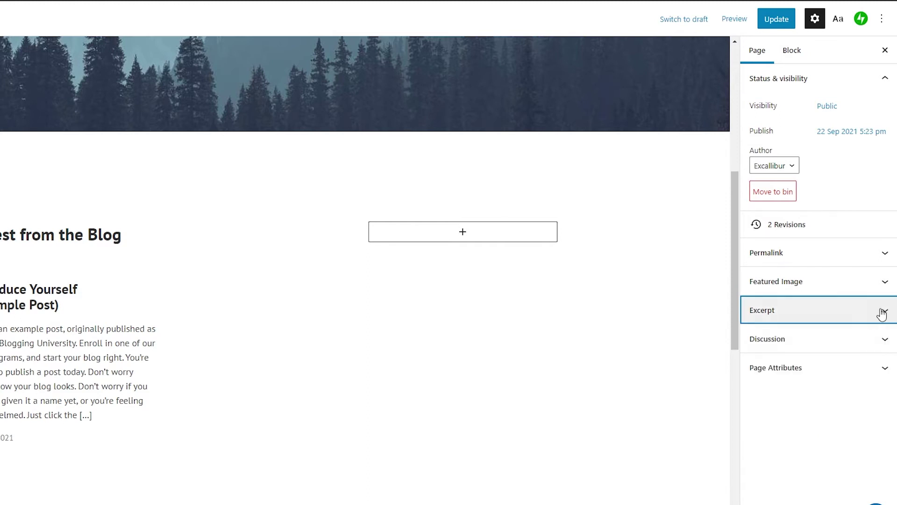
{"action": "left_click", "coordinate": [882, 310]}
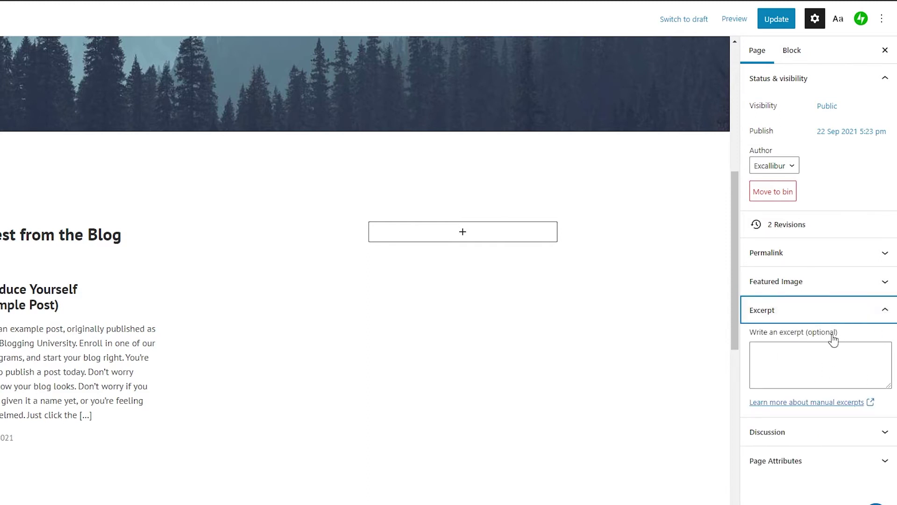
{"action": "left_click", "coordinate": [892, 312]}
Examine the page's Discussion settings with the comments option and look through the page down to the email subscription section
{"action": "left_click", "coordinate": [885, 337]}
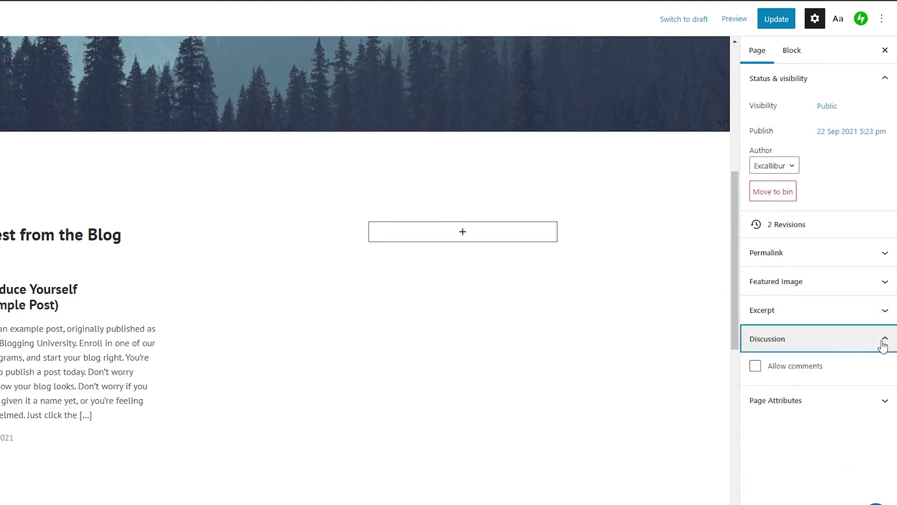
{"action": "left_click", "coordinate": [883, 339]}
{"action": "left_click", "coordinate": [879, 336]}
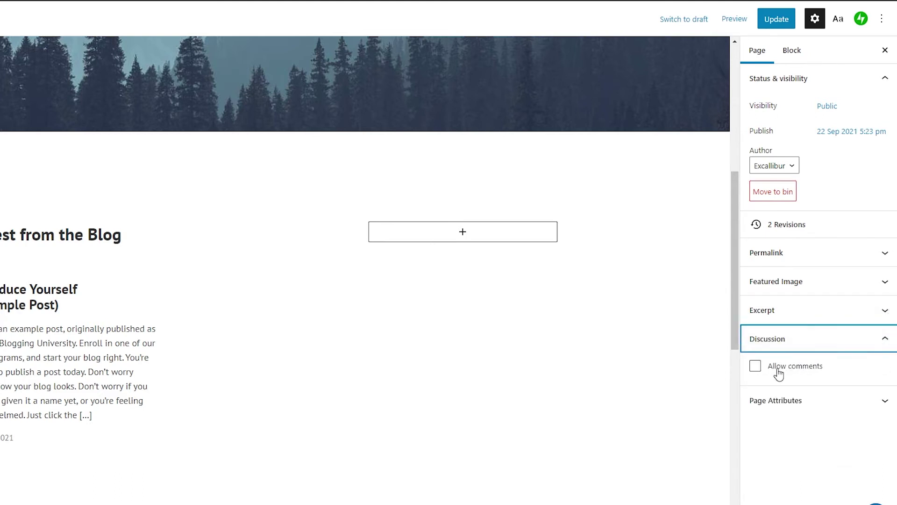
{"action": "scroll", "coordinate": [196, 373], "scroll_direction": "down", "scroll_amount": 5}
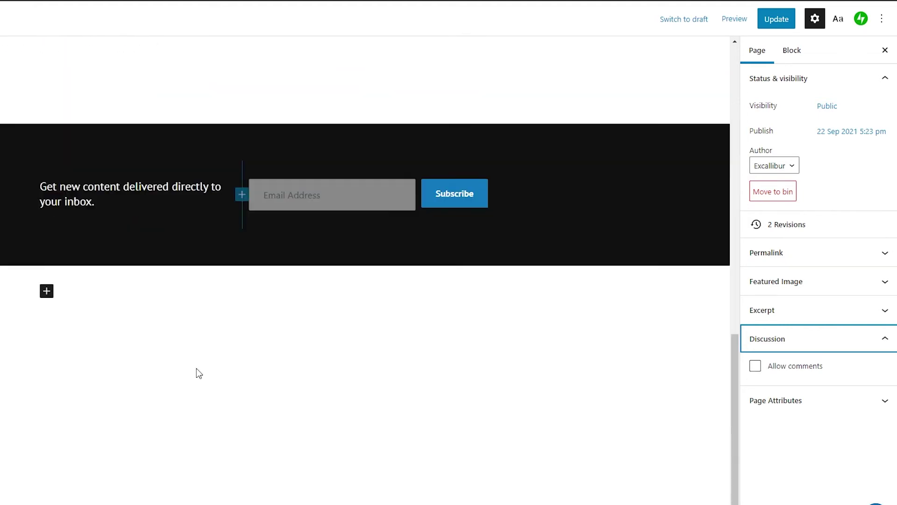
{"action": "scroll", "coordinate": [196, 374], "scroll_direction": "up", "scroll_amount": 12}
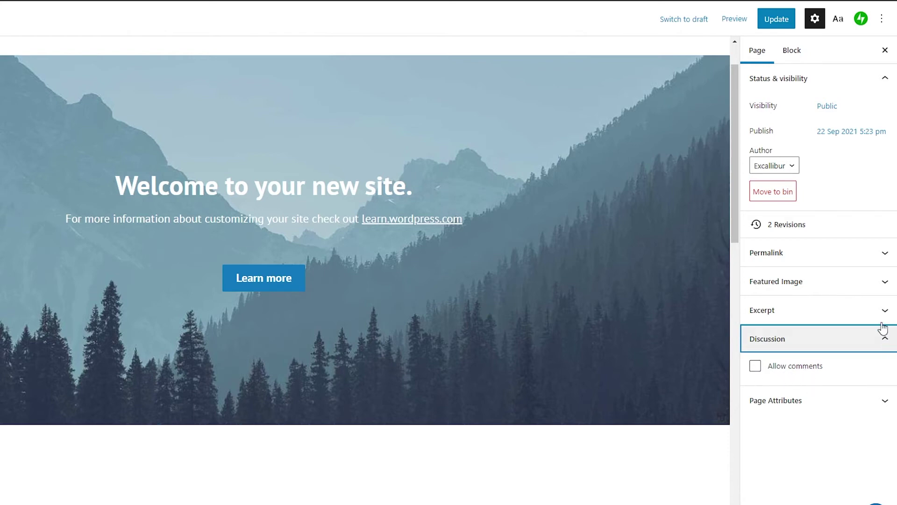
{"action": "left_click", "coordinate": [891, 338]}
Examine the Page Attributes with the parent page and order fields, and return to the page's header
{"action": "left_click", "coordinate": [886, 374]}
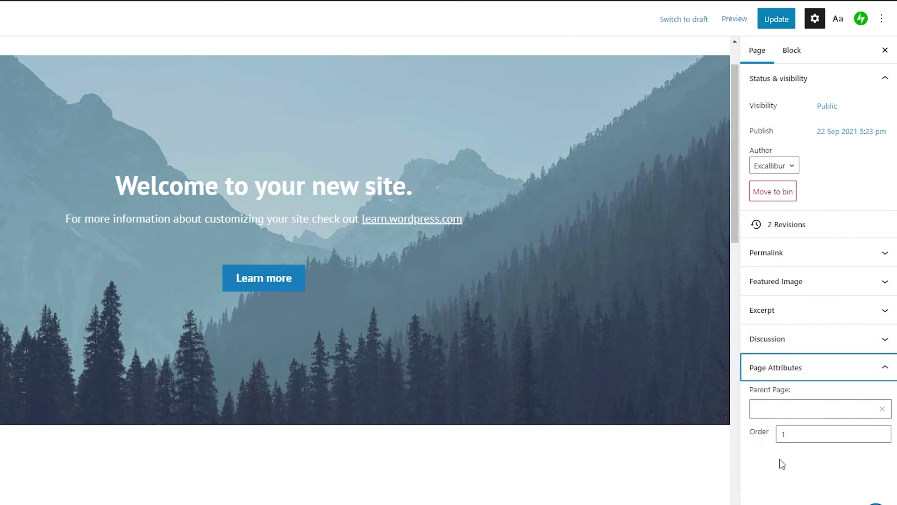
{"action": "scroll", "coordinate": [727, 470], "scroll_direction": "down", "scroll_amount": 2}
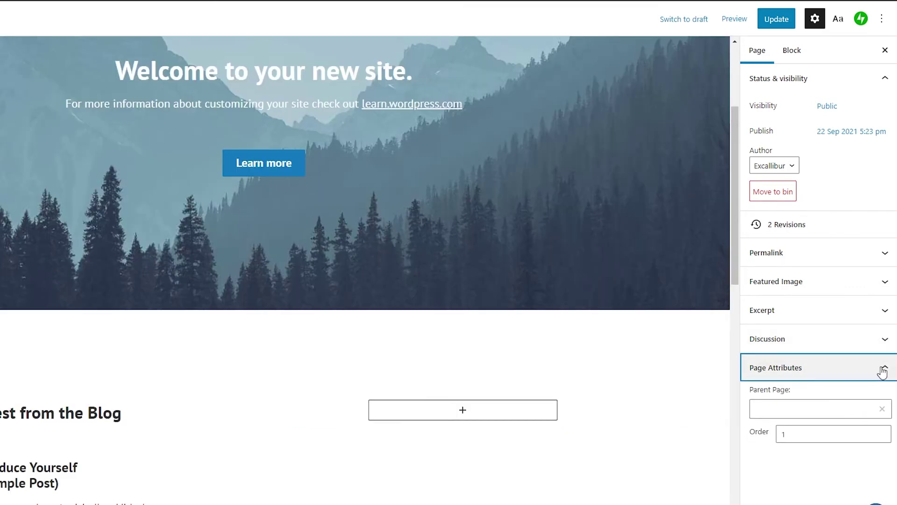
{"action": "left_click", "coordinate": [886, 371]}
{"action": "scroll", "coordinate": [715, 433], "scroll_direction": "up", "scroll_amount": 3}
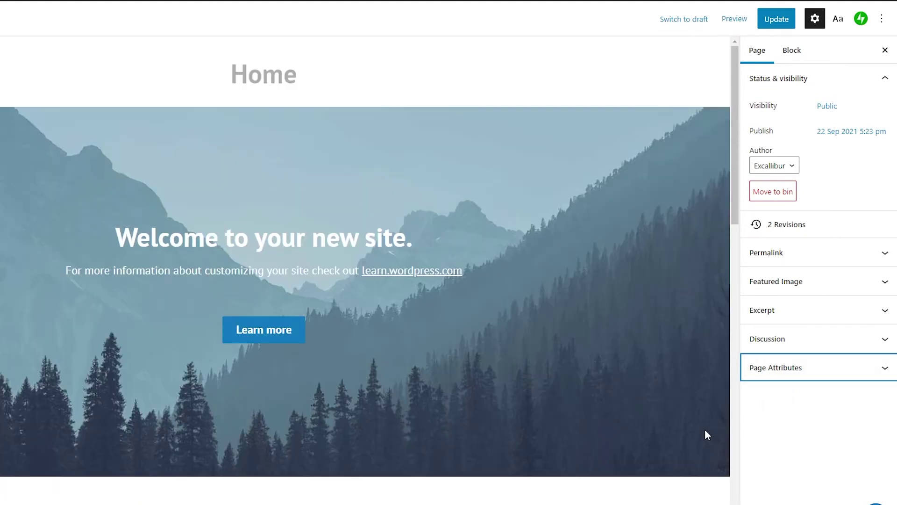
Check the home page's settings sidebar once more and hide it from the editor
{"action": "left_click", "coordinate": [679, 58]}
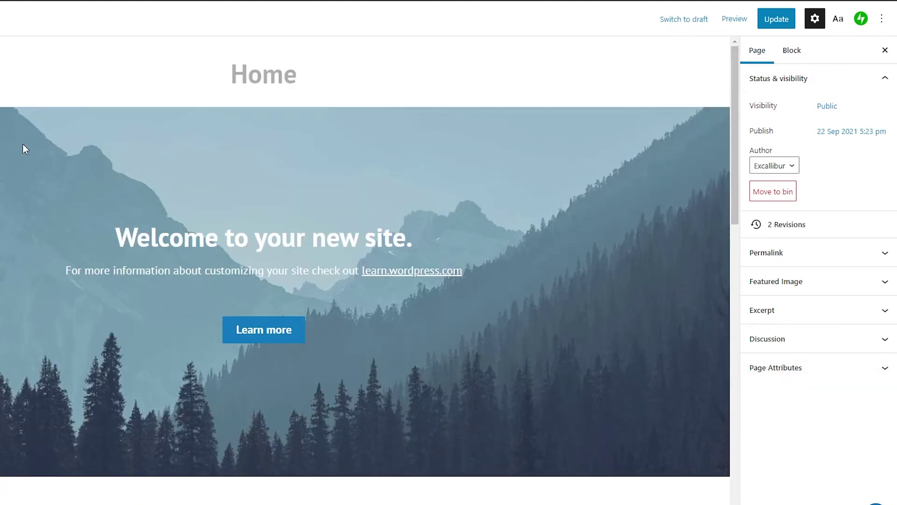
{"action": "scroll", "coordinate": [397, 246], "scroll_direction": "down", "scroll_amount": 4}
{"action": "scroll", "coordinate": [406, 281], "scroll_direction": "up", "scroll_amount": 4}
{"action": "left_click", "coordinate": [795, 51]}
{"action": "left_click", "coordinate": [767, 53]}
{"action": "left_click", "coordinate": [816, 20]}
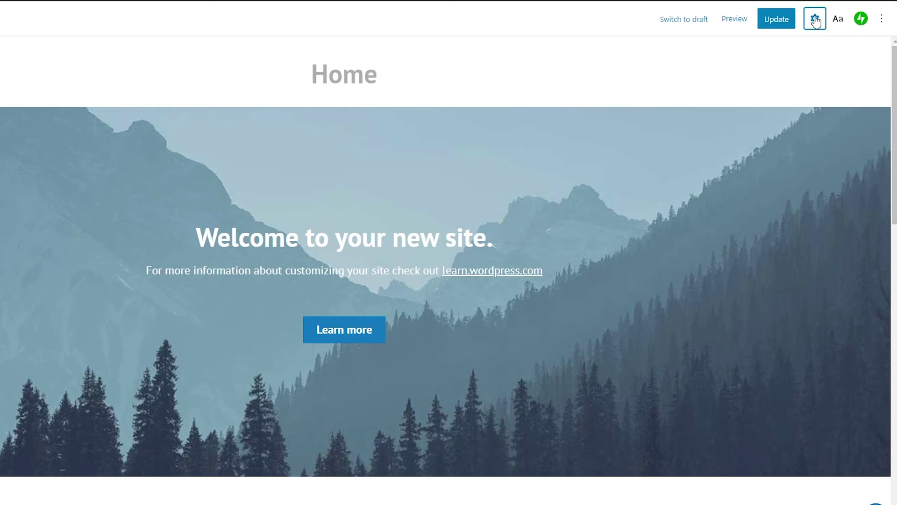
{"action": "left_click", "coordinate": [816, 20]}
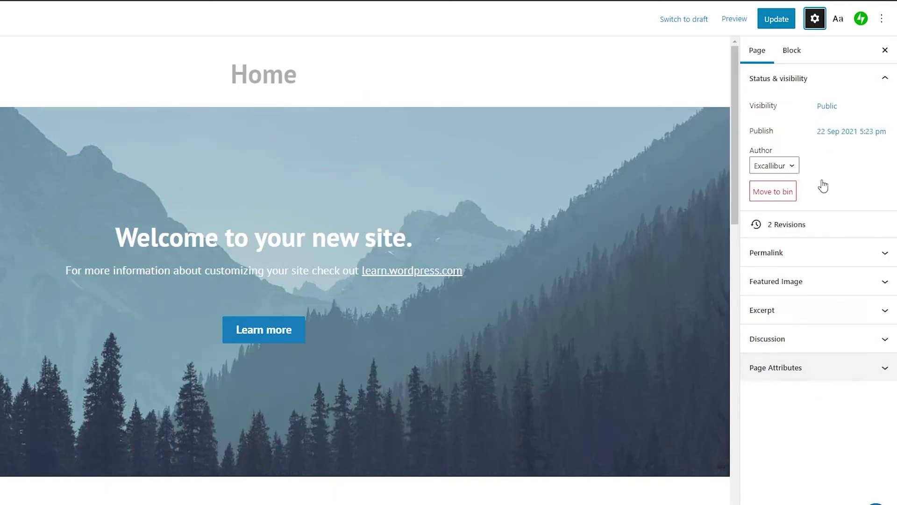
{"action": "left_click", "coordinate": [814, 21]}
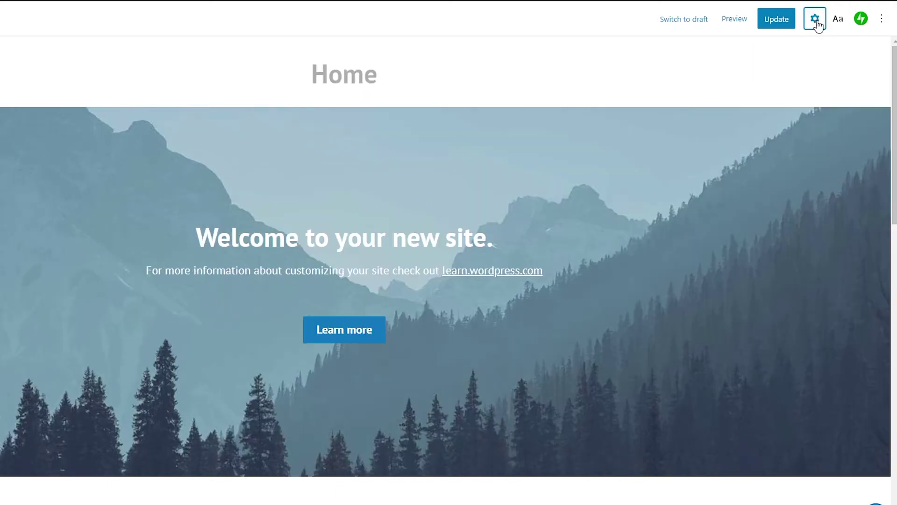
Open Global Styles and review the Font Selection and Font Pairings options against the page content
{"action": "left_click", "coordinate": [837, 18]}
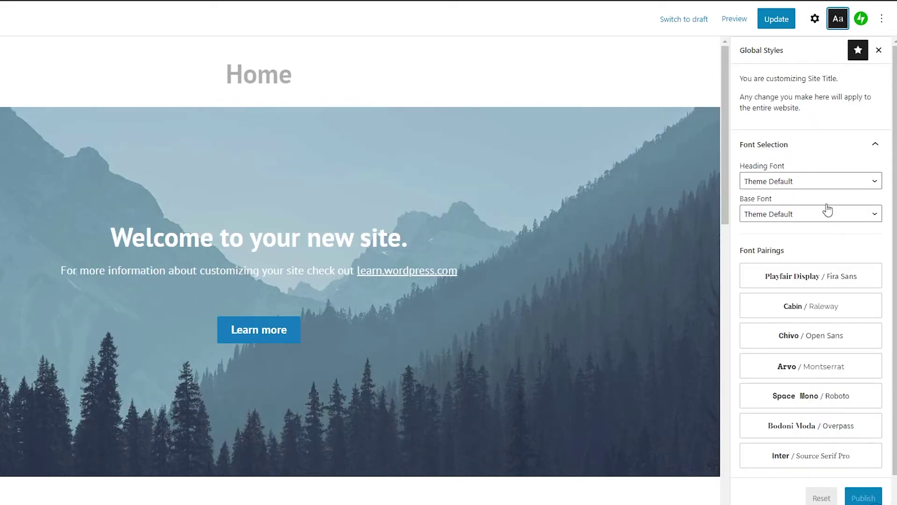
{"action": "scroll", "coordinate": [827, 211], "scroll_direction": "down", "scroll_amount": 1}
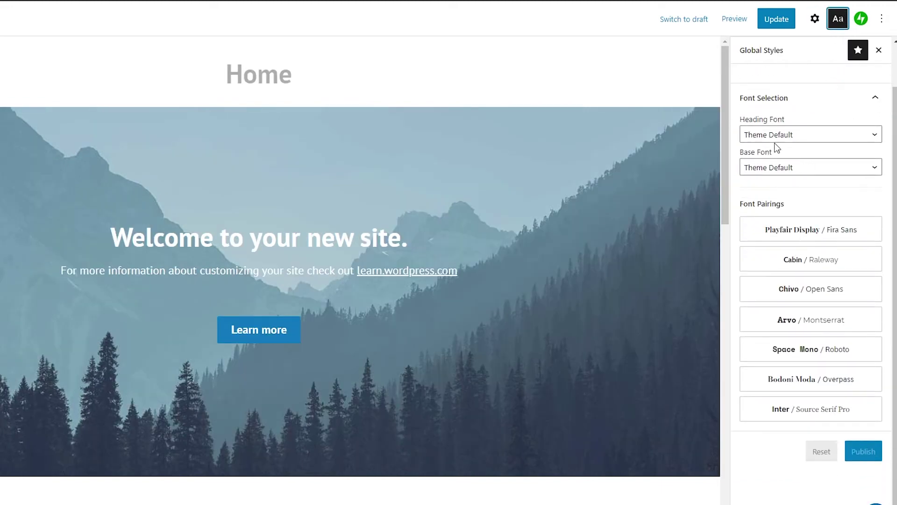
{"action": "scroll", "coordinate": [458, 279], "scroll_direction": "down", "scroll_amount": 10}
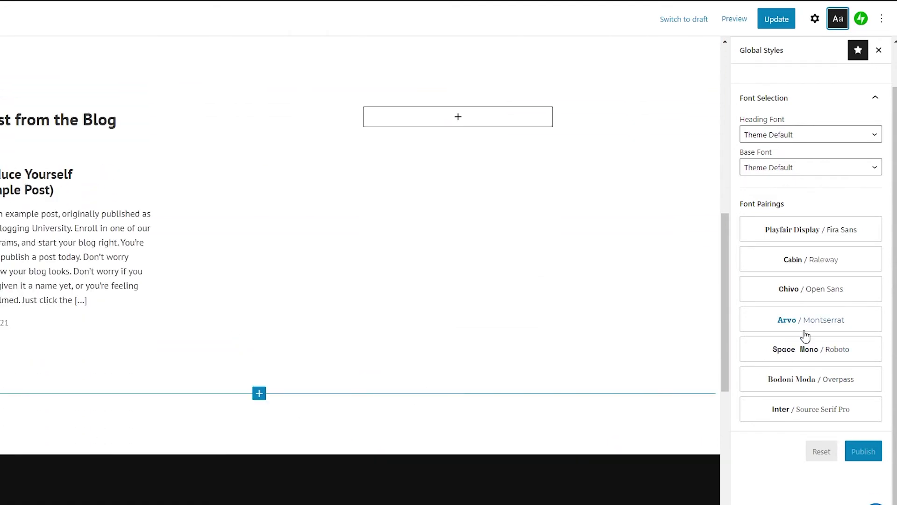
{"action": "scroll", "coordinate": [804, 336], "scroll_direction": "up", "scroll_amount": 1}
{"action": "scroll", "coordinate": [692, 346], "scroll_direction": "up", "scroll_amount": 7}
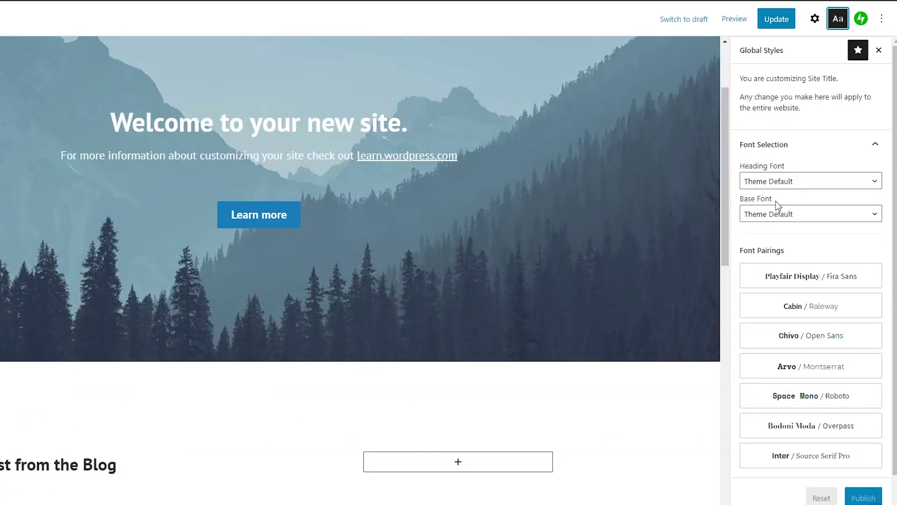
View the available heading fonts in Global Styles, keep Theme Default, and look over the page
{"action": "left_click", "coordinate": [784, 216]}
{"action": "left_click", "coordinate": [790, 180]}
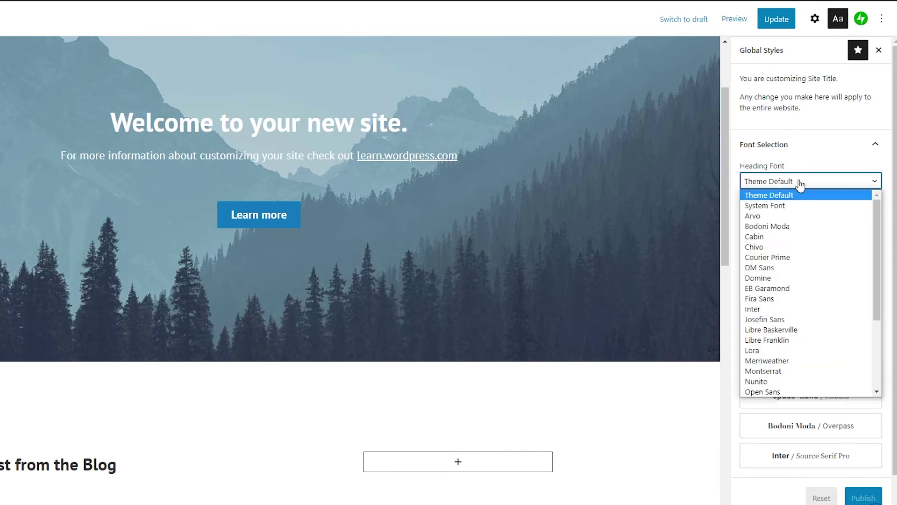
{"action": "left_click", "coordinate": [801, 184]}
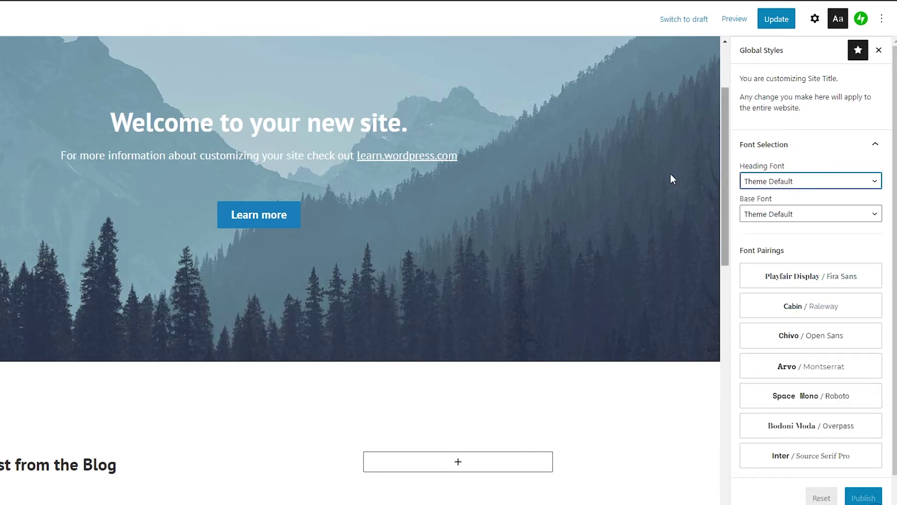
{"action": "scroll", "coordinate": [670, 178], "scroll_direction": "down", "scroll_amount": 3}
{"action": "scroll", "coordinate": [855, 483], "scroll_direction": "down", "scroll_amount": 1}
{"action": "scroll", "coordinate": [212, 430], "scroll_direction": "up", "scroll_amount": 5}
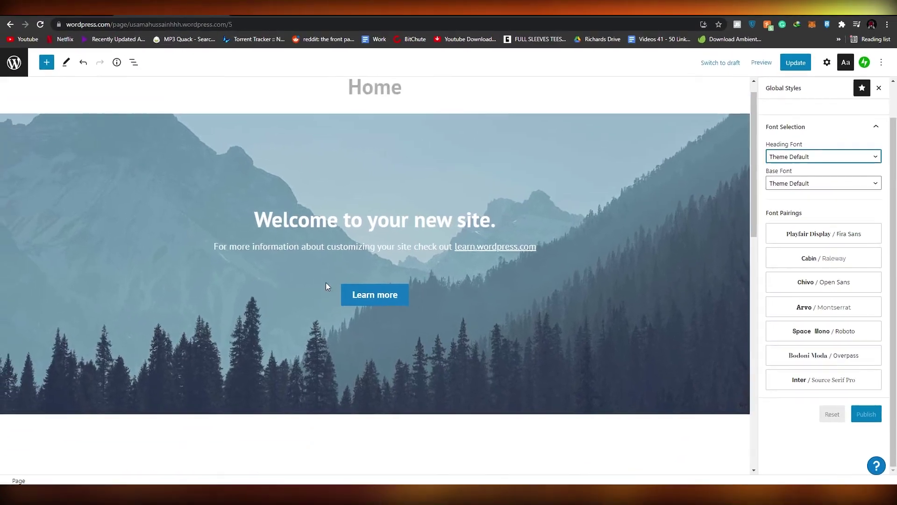
Look through the blog and subscription sections, leave the editor for the site preview, and view the previewed home page
{"action": "scroll", "coordinate": [326, 285], "scroll_direction": "down", "scroll_amount": 10}
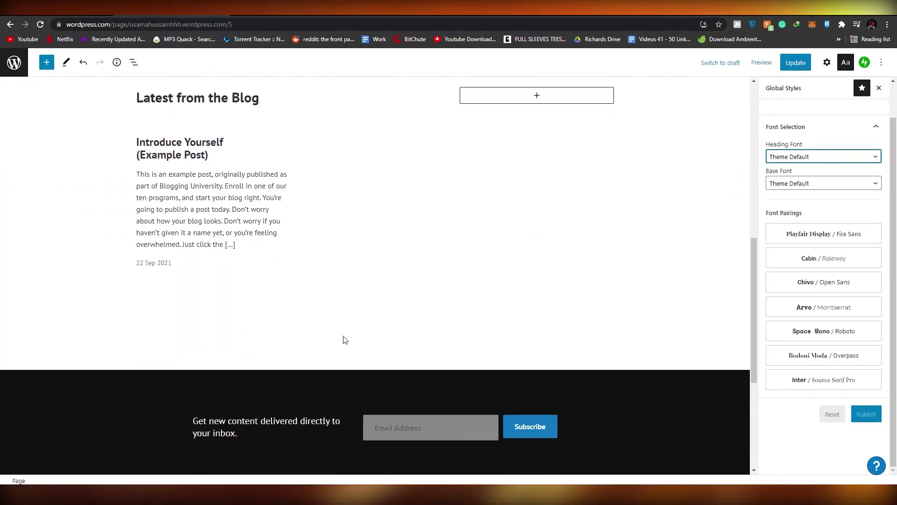
{"action": "scroll", "coordinate": [368, 311], "scroll_direction": "down", "scroll_amount": 1}
{"action": "scroll", "coordinate": [367, 310], "scroll_direction": "up", "scroll_amount": 3}
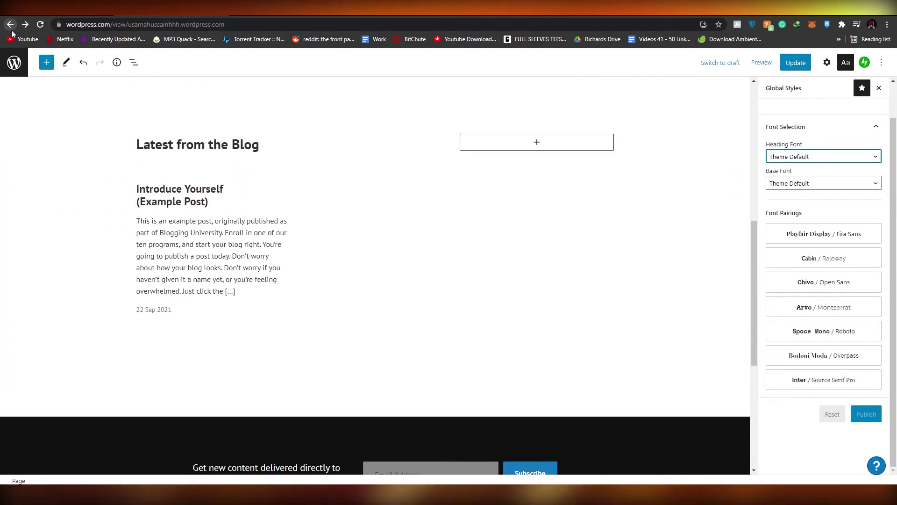
{"action": "key", "text": "alt+Left"}
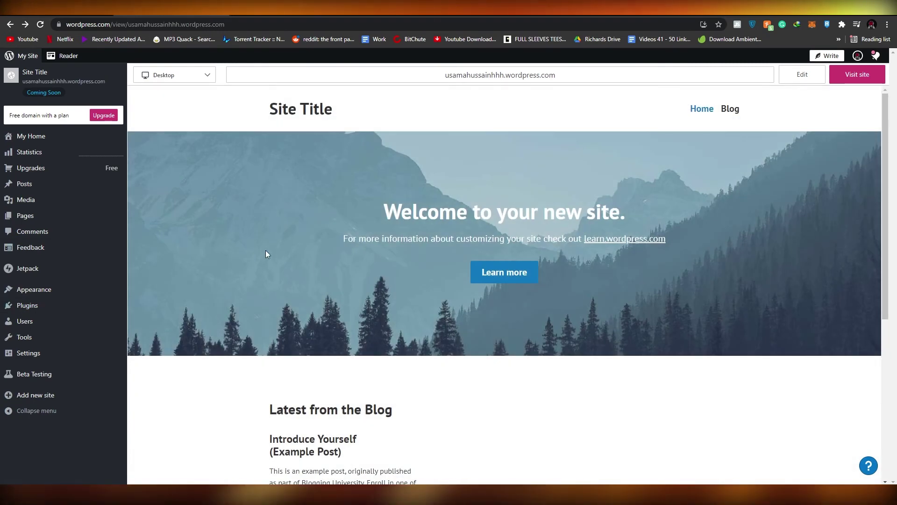
{"action": "scroll", "coordinate": [274, 246], "scroll_direction": "down", "scroll_amount": 1}
{"action": "scroll", "coordinate": [273, 246], "scroll_direction": "down", "scroll_amount": 2}
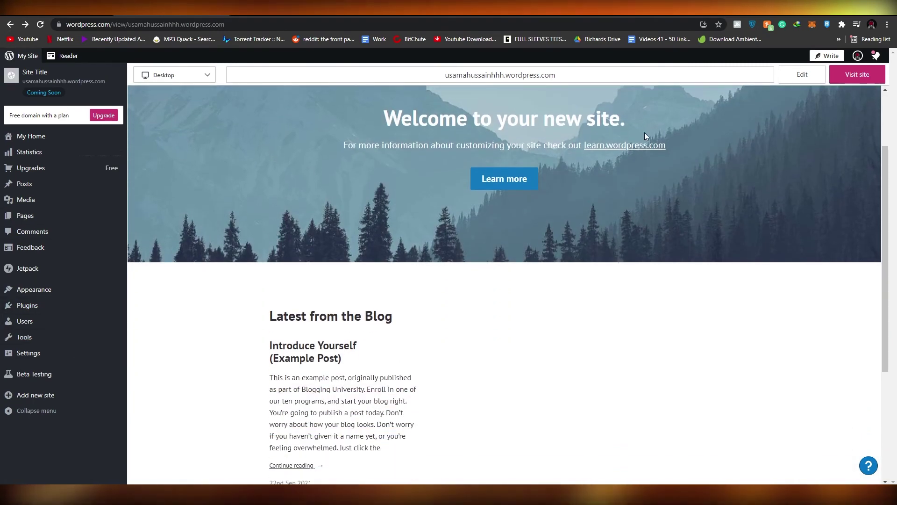
{"action": "scroll", "coordinate": [462, 189], "scroll_direction": "up", "scroll_amount": 2}
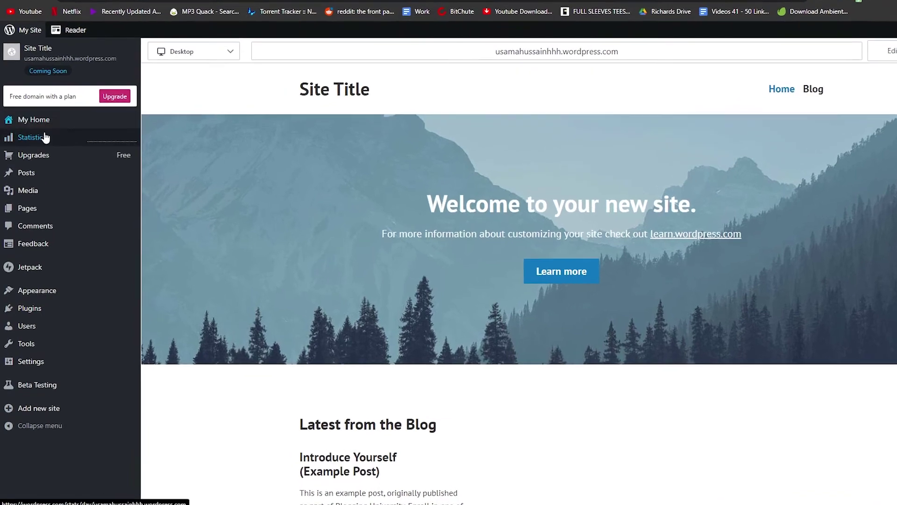
Open the site's plugin catalogue and bring up the Translate WordPress with GTranslate plugin page on WordPress.org
{"action": "mouse_move", "coordinate": [33, 332]}
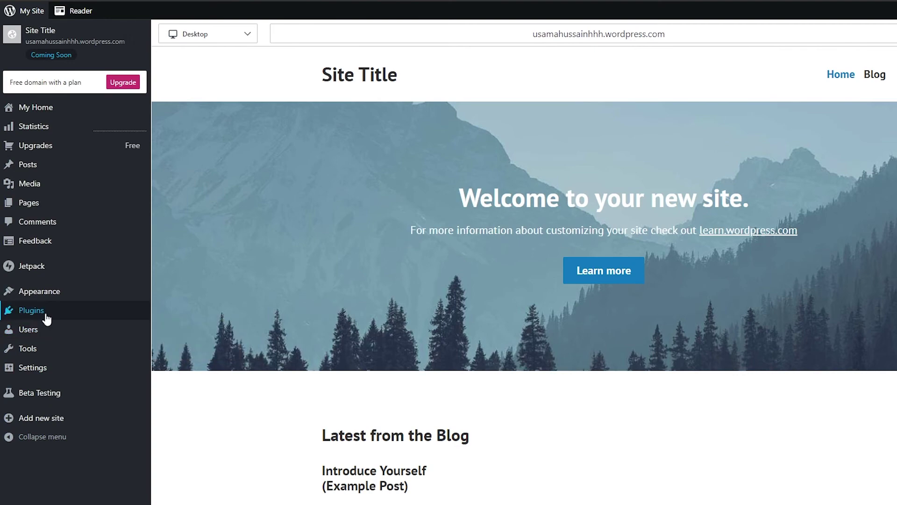
{"action": "left_click", "coordinate": [31, 310]}
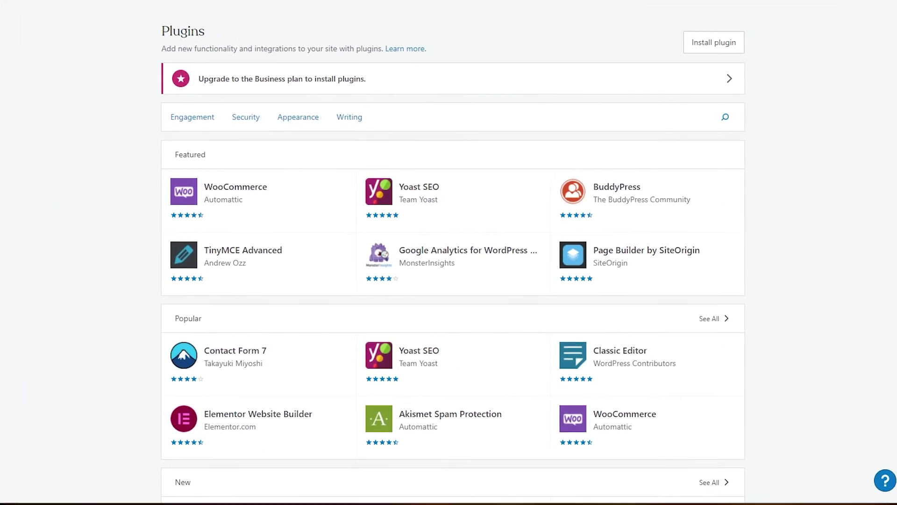
{"action": "left_click", "coordinate": [765, 122]}
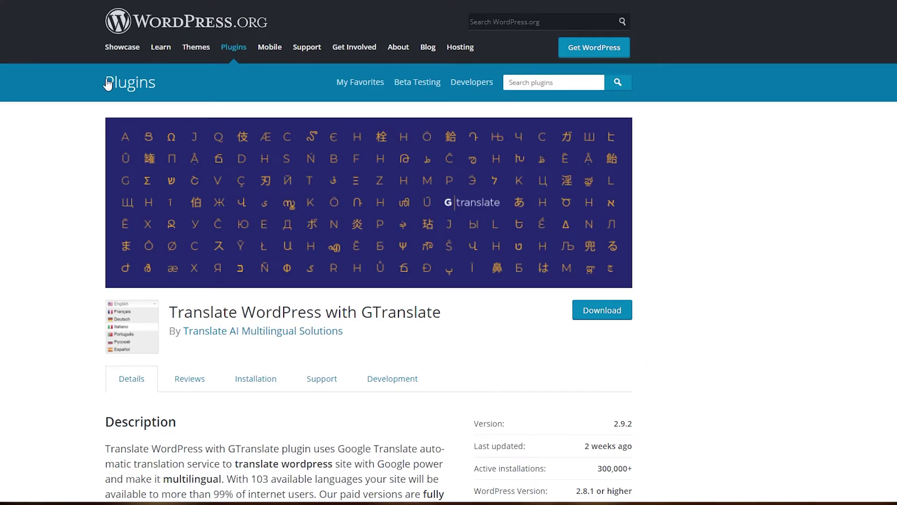
Read the GTranslate plugin's description, details and ratings on its WordPress.org page
{"action": "scroll", "coordinate": [25, 319], "scroll_direction": "down", "scroll_amount": 3}
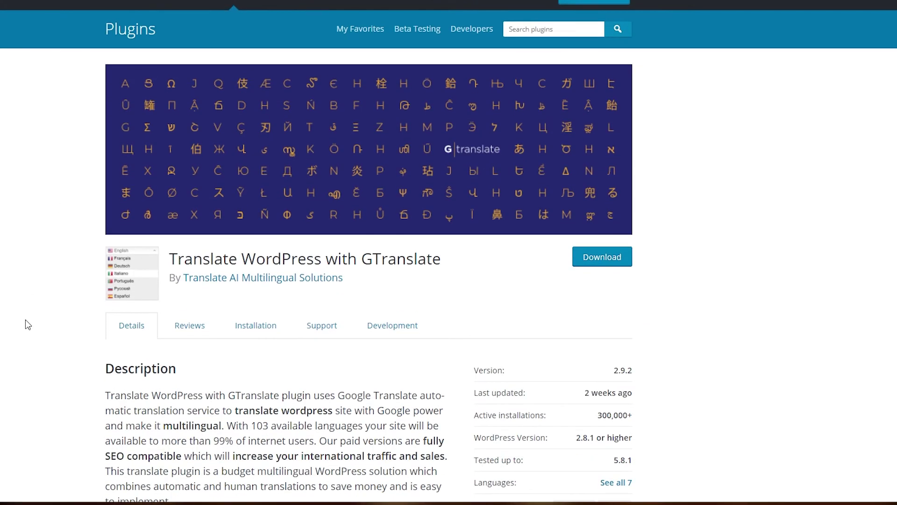
{"action": "scroll", "coordinate": [25, 320], "scroll_direction": "down", "scroll_amount": 1}
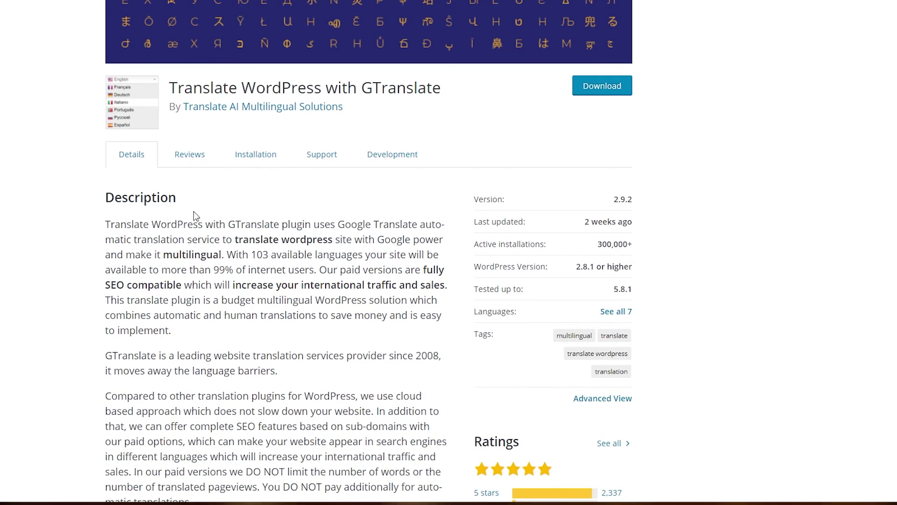
{"action": "scroll", "coordinate": [508, 175], "scroll_direction": "up", "scroll_amount": 1}
{"action": "scroll", "coordinate": [391, 193], "scroll_direction": "down", "scroll_amount": 5}
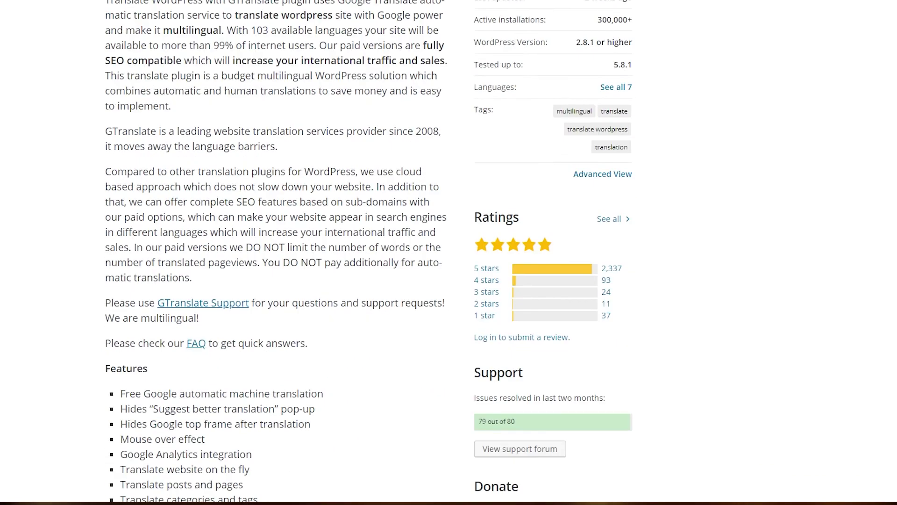
{"action": "scroll", "coordinate": [378, 376], "scroll_direction": "up", "scroll_amount": 8}
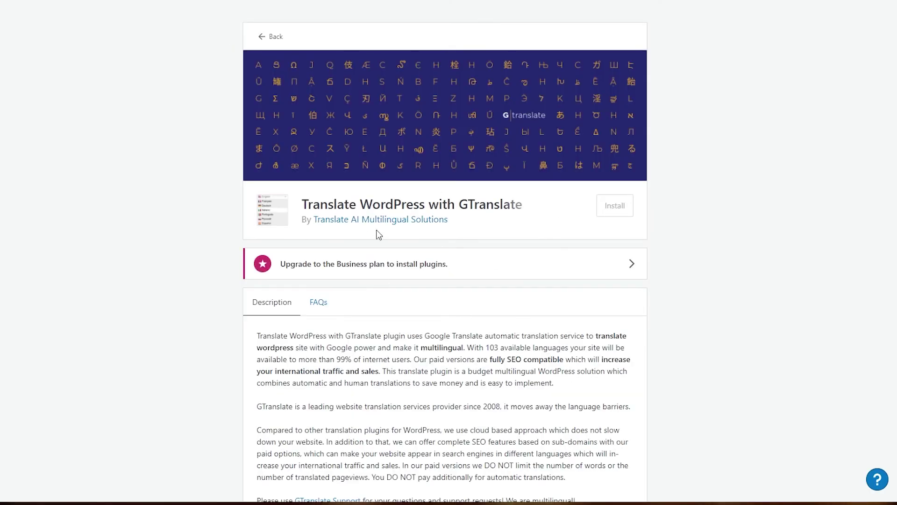
Examine the free and paid feature lists of Translate WordPress with GTranslate in the site's plugin catalogue
{"action": "left_click_drag", "start_coordinate": [306, 204], "coordinate": [414, 197]}
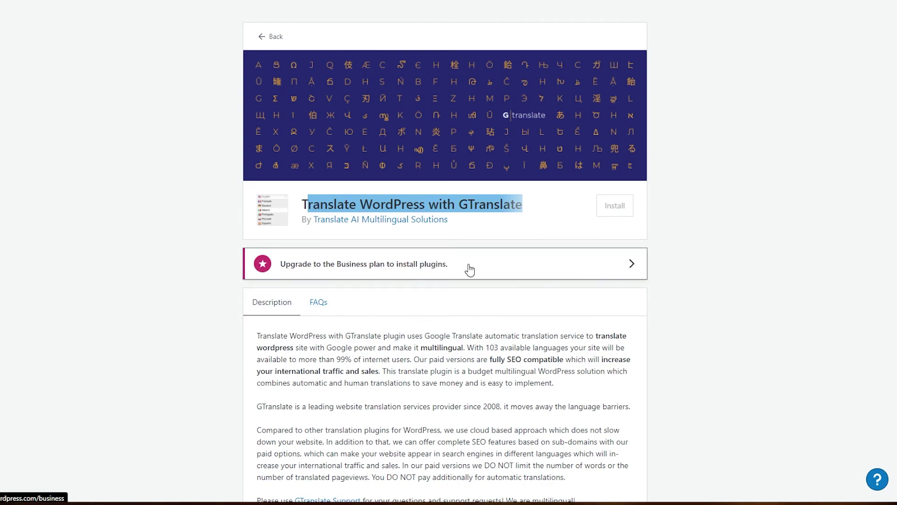
{"action": "scroll", "coordinate": [334, 290], "scroll_direction": "down", "scroll_amount": 12}
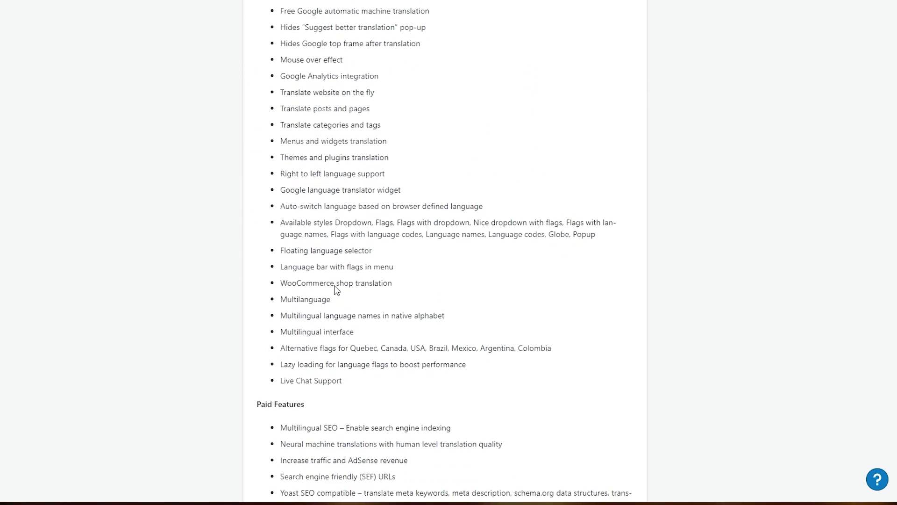
{"action": "scroll", "coordinate": [337, 289], "scroll_direction": "down", "scroll_amount": 5}
{"action": "scroll", "coordinate": [226, 372], "scroll_direction": "up", "scroll_amount": 16}
{"action": "scroll", "coordinate": [226, 372], "scroll_direction": "down", "scroll_amount": 11}
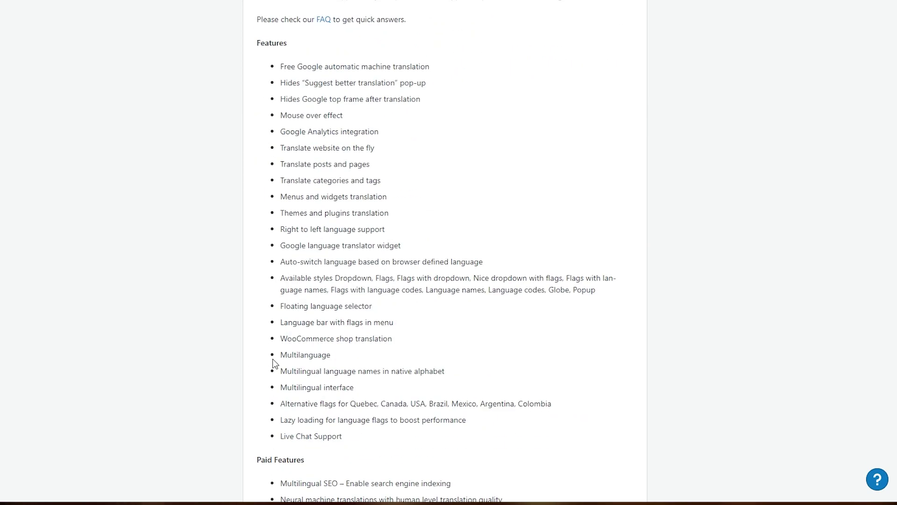
{"action": "scroll", "coordinate": [275, 363], "scroll_direction": "down", "scroll_amount": 11}
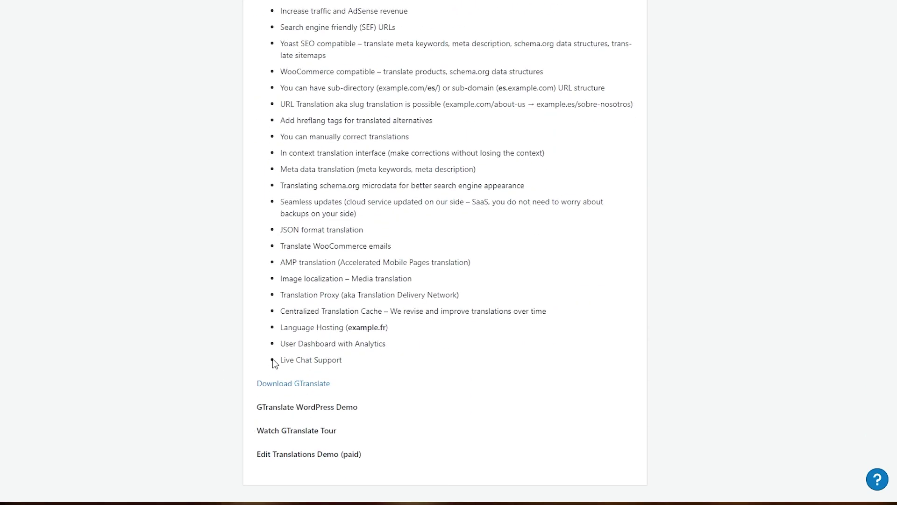
{"action": "scroll", "coordinate": [274, 364], "scroll_direction": "up", "scroll_amount": 1}
{"action": "scroll", "coordinate": [274, 364], "scroll_direction": "down", "scroll_amount": 1}
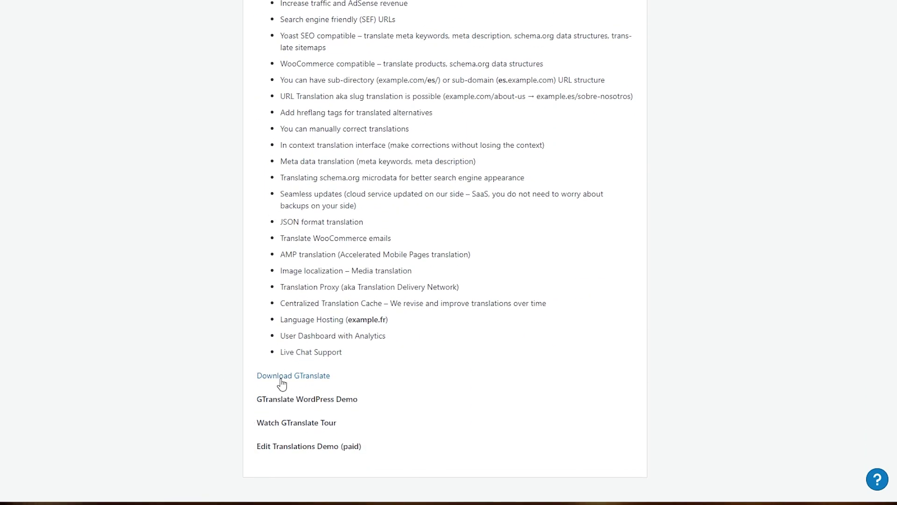
{"action": "scroll", "coordinate": [282, 384], "scroll_direction": "up", "scroll_amount": 20}
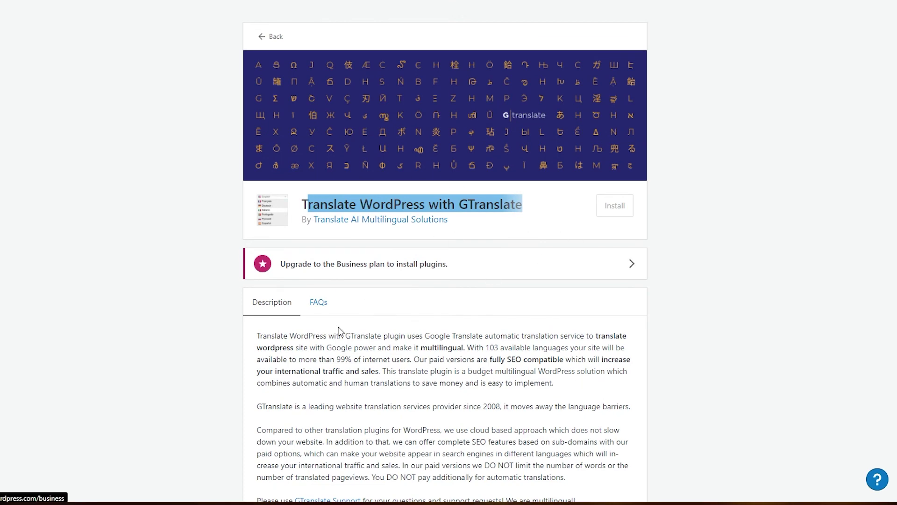
Clear the plugin title selection and reread the GTranslate description, returning to the plugin's install option
{"action": "left_click", "coordinate": [176, 357]}
{"action": "scroll", "coordinate": [289, 314], "scroll_direction": "down", "scroll_amount": 3}
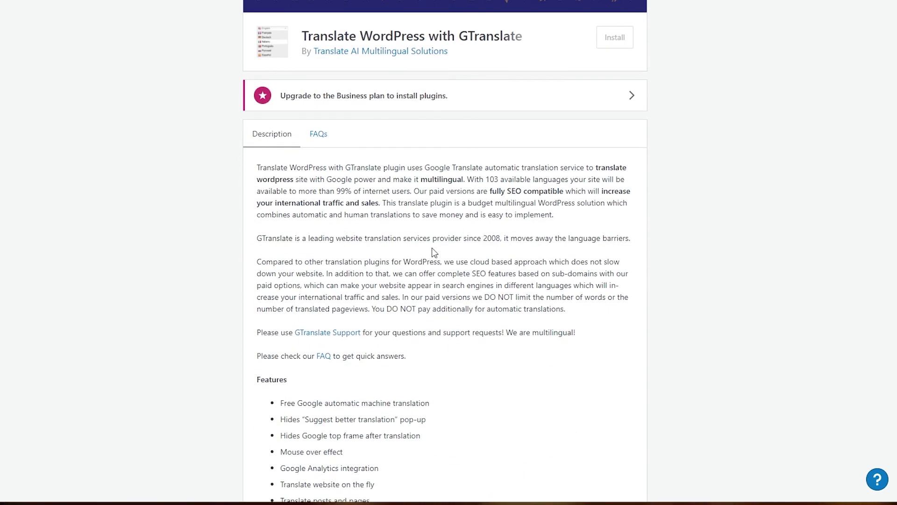
{"action": "scroll", "coordinate": [432, 247], "scroll_direction": "down", "scroll_amount": 1}
{"action": "scroll", "coordinate": [432, 248], "scroll_direction": "up", "scroll_amount": 4}
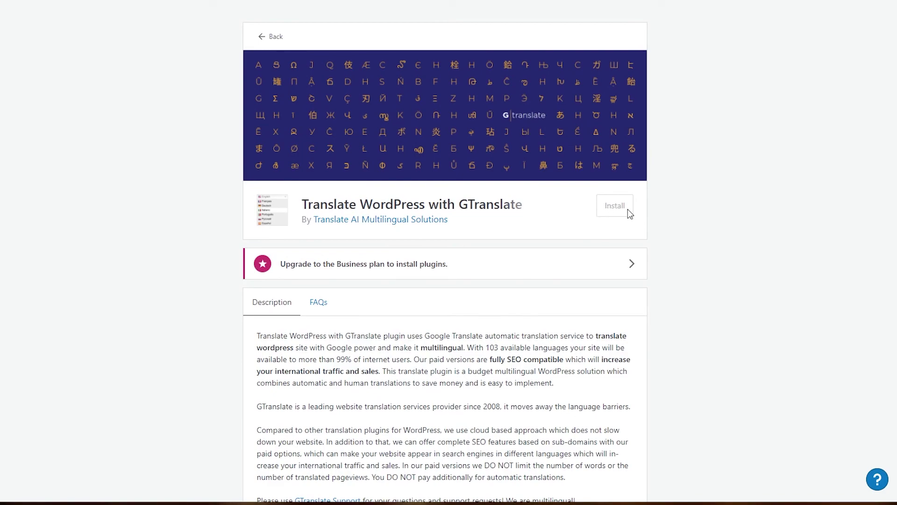
Go back through the translator plugin results and the plugin catalogue to the site preview, clearing the stray text selection
{"action": "key", "text": "alt+Left"}
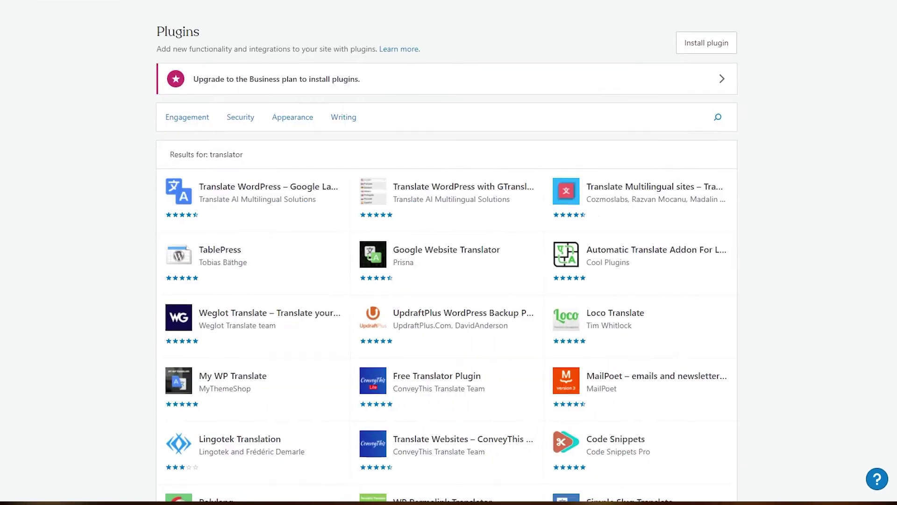
{"action": "key", "text": "alt+Left"}
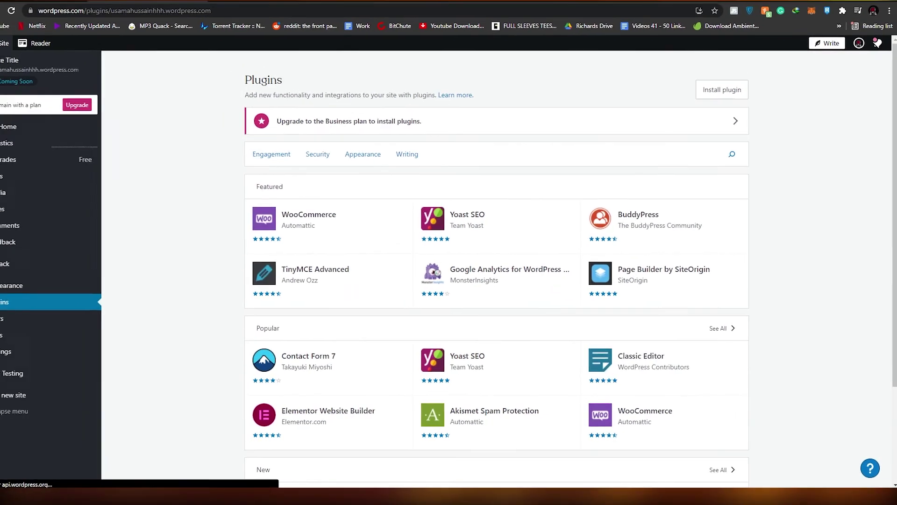
{"action": "key", "text": "alt+Left"}
{"action": "left_click_drag", "start_coordinate": [785, 102], "coordinate": [806, 126]}
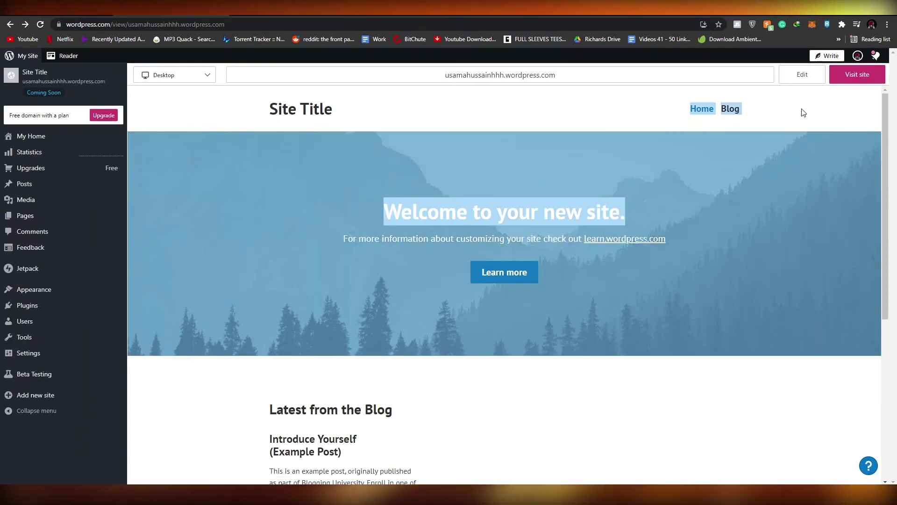
{"action": "left_click", "coordinate": [802, 109]}
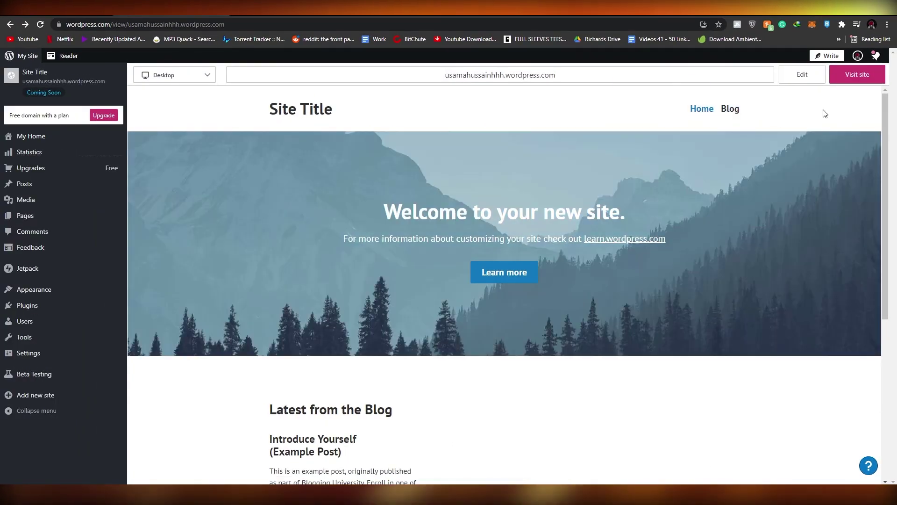
Review the home page in the site preview, from the header and welcome banner through the blog section to the subscription form and footer
{"action": "scroll", "coordinate": [748, 452], "scroll_direction": "down", "scroll_amount": 5}
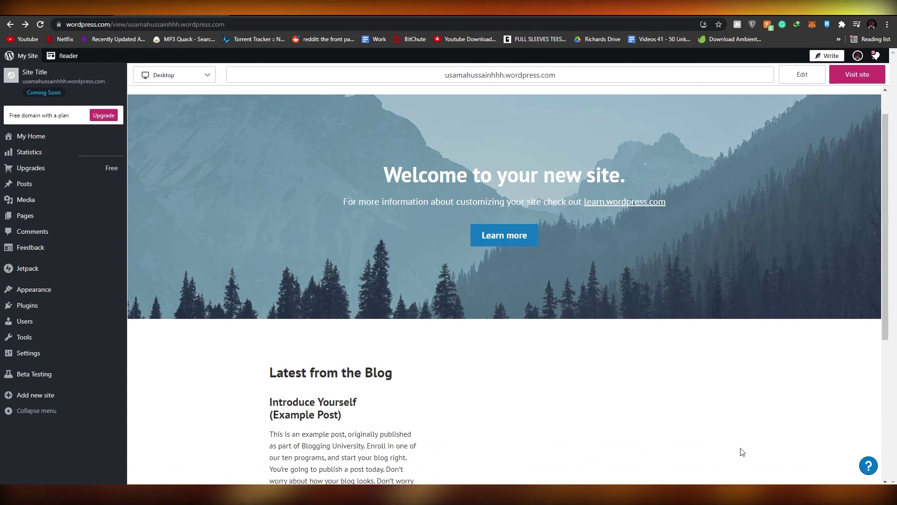
{"action": "scroll", "coordinate": [681, 395], "scroll_direction": "up", "scroll_amount": 1}
{"action": "scroll", "coordinate": [680, 389], "scroll_direction": "down", "scroll_amount": 2}
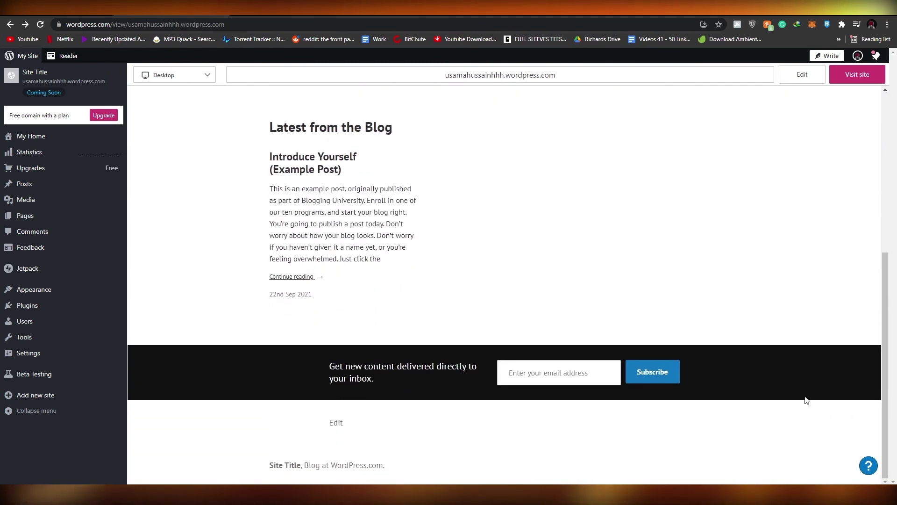
{"action": "scroll", "coordinate": [785, 392], "scroll_direction": "up", "scroll_amount": 6}
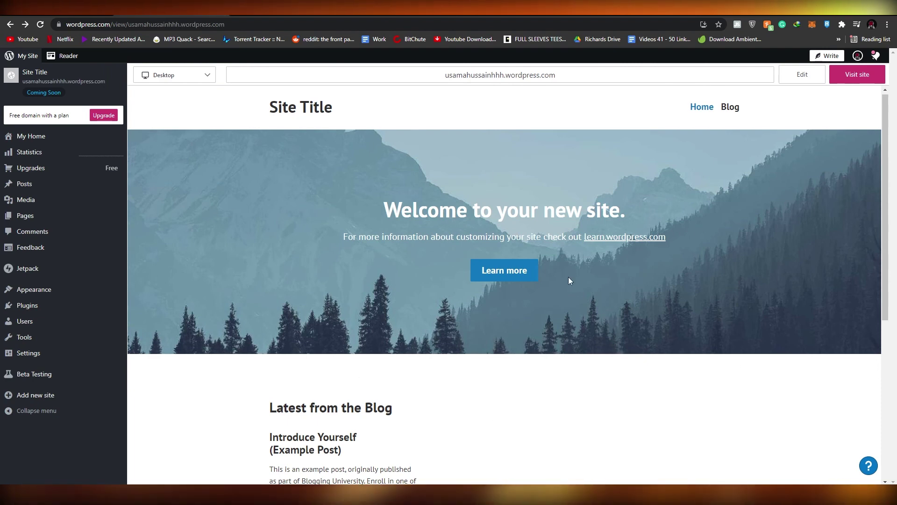
{"action": "scroll", "coordinate": [382, 330], "scroll_direction": "up", "scroll_amount": 1}
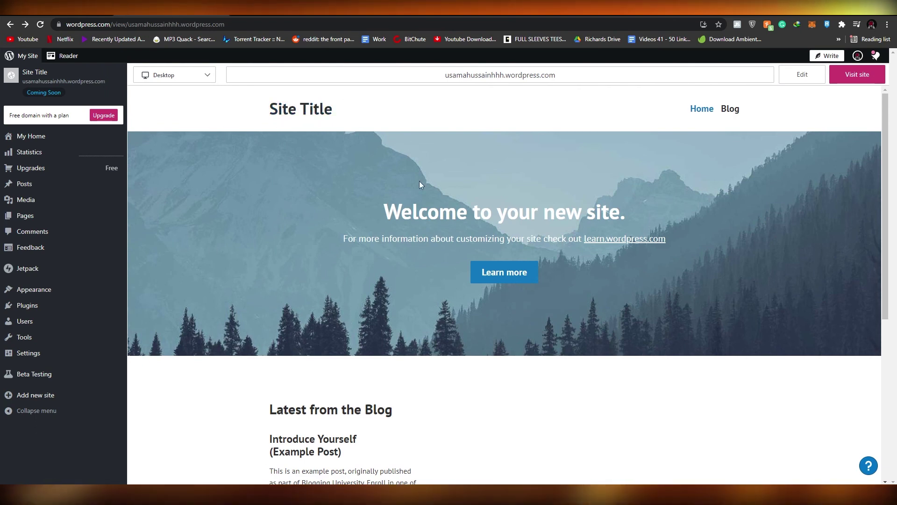
{"action": "mouse_move", "coordinate": [21, 339]}
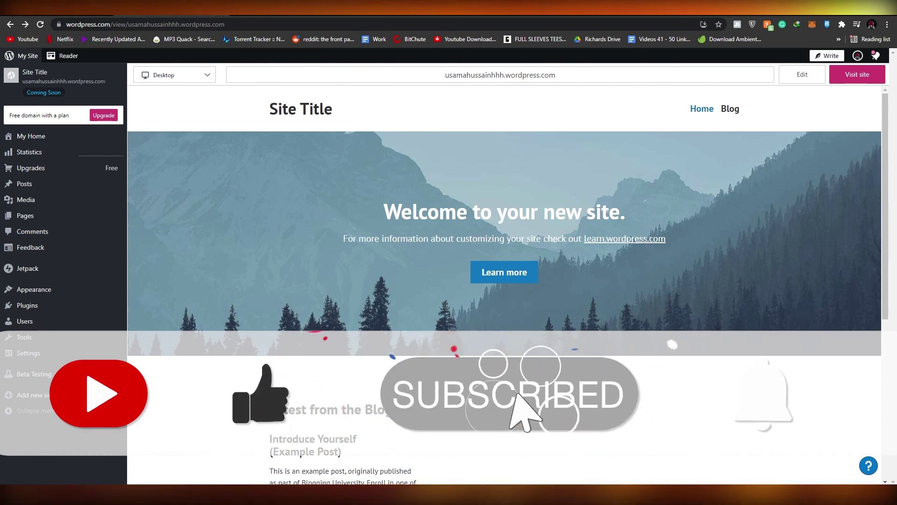
{"action": "scroll", "coordinate": [503, 342], "scroll_direction": "down", "scroll_amount": 1}
{"action": "scroll", "coordinate": [504, 281], "scroll_direction": "down", "scroll_amount": 4}
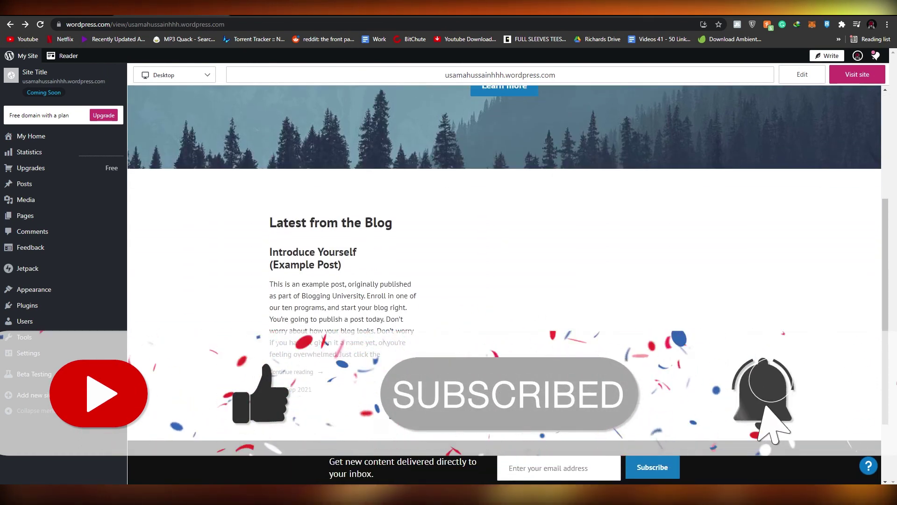
{"action": "scroll", "coordinate": [505, 281], "scroll_direction": "down", "scroll_amount": 2}
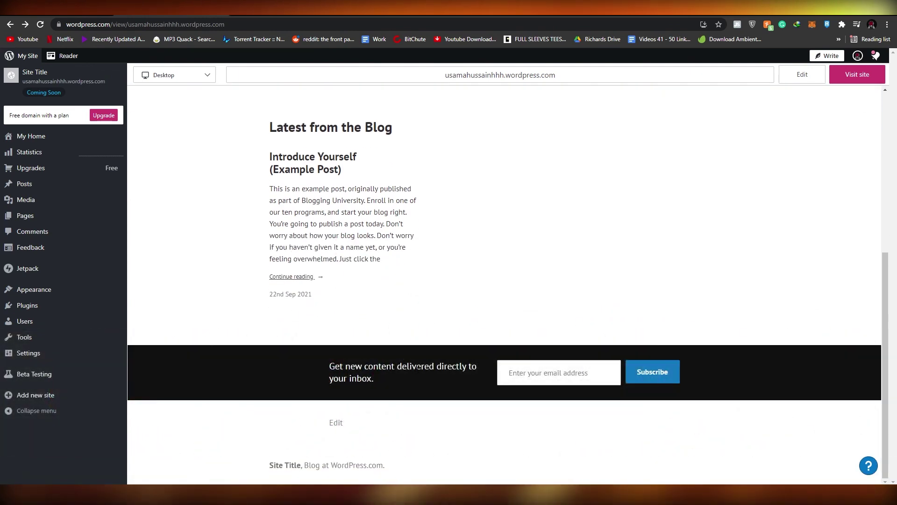
{"action": "scroll", "coordinate": [417, 370], "scroll_direction": "up", "scroll_amount": 6}
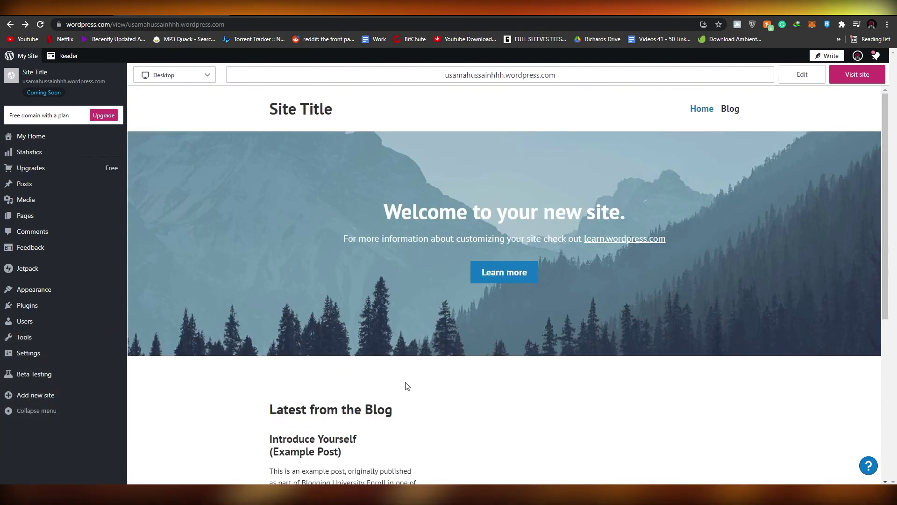